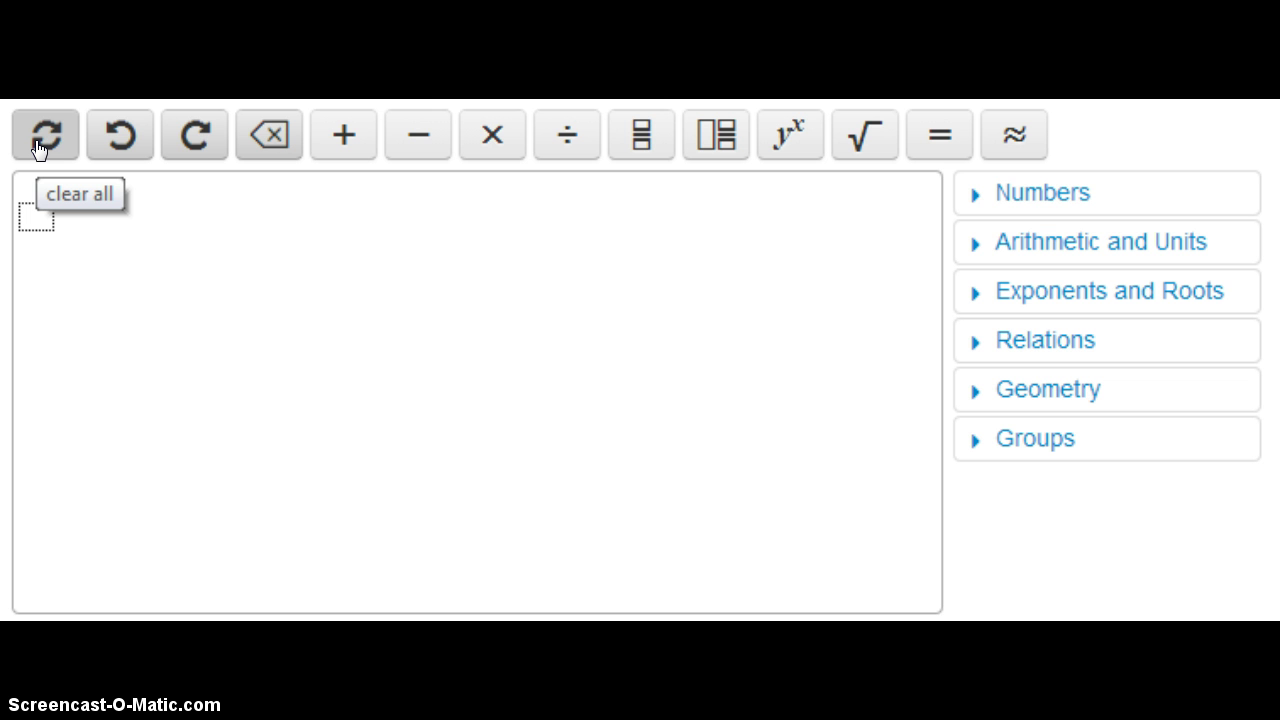
Enter the number 5656 in the blank answer area and clear the whole entry.
{"action": "left_click", "coordinate": [42, 140]}
{"action": "left_click", "coordinate": [42, 216]}
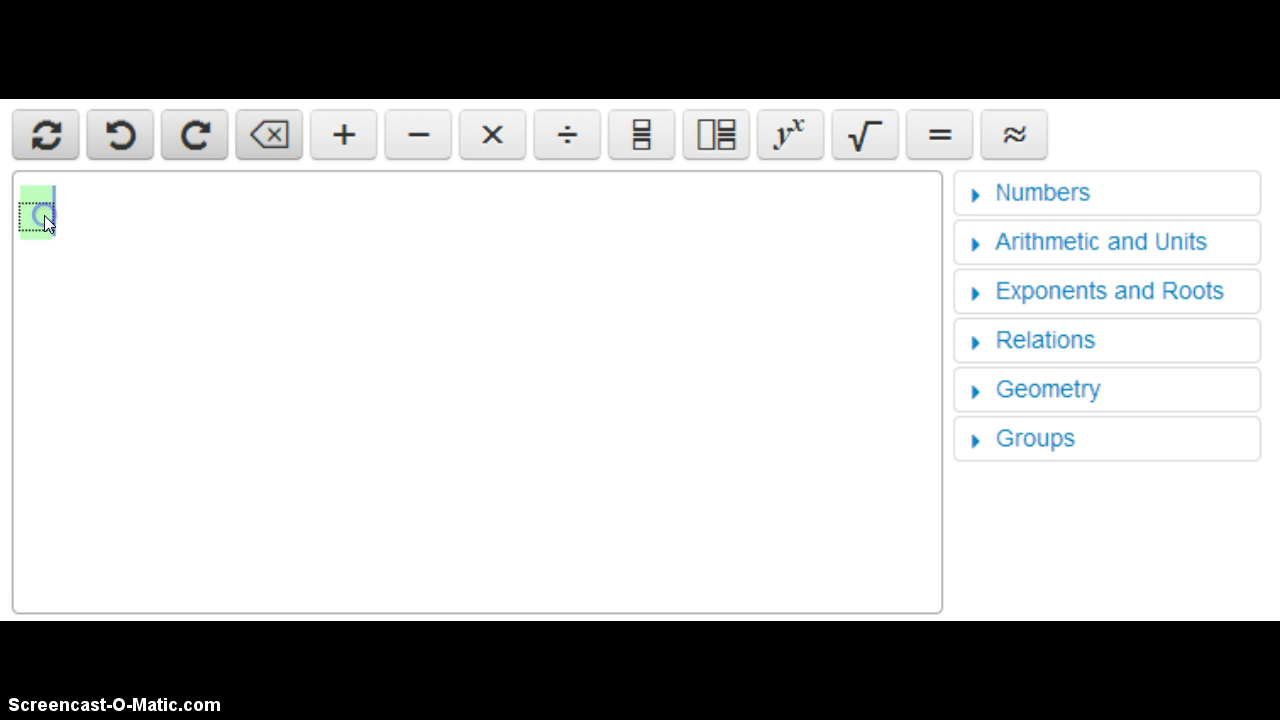
{"action": "type", "text": "5656"}
{"action": "left_click", "coordinate": [38, 183]}
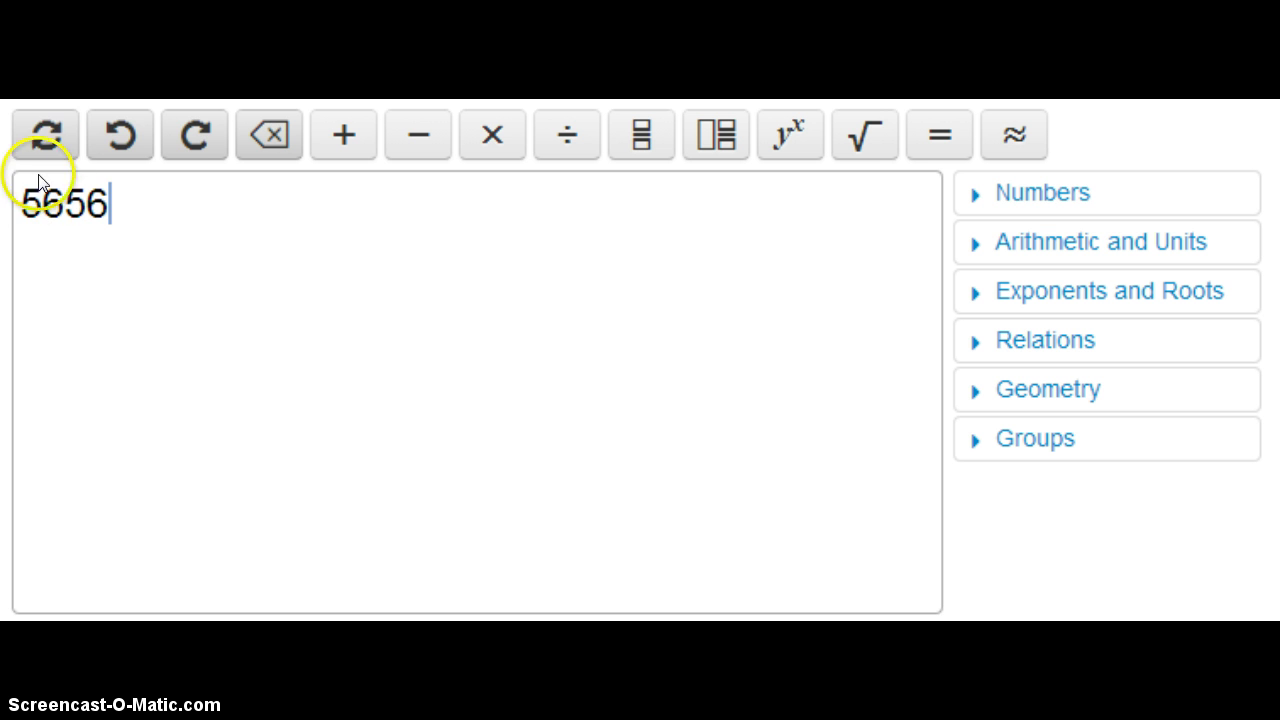
{"action": "left_click", "coordinate": [46, 135]}
{"action": "left_click", "coordinate": [107, 143]}
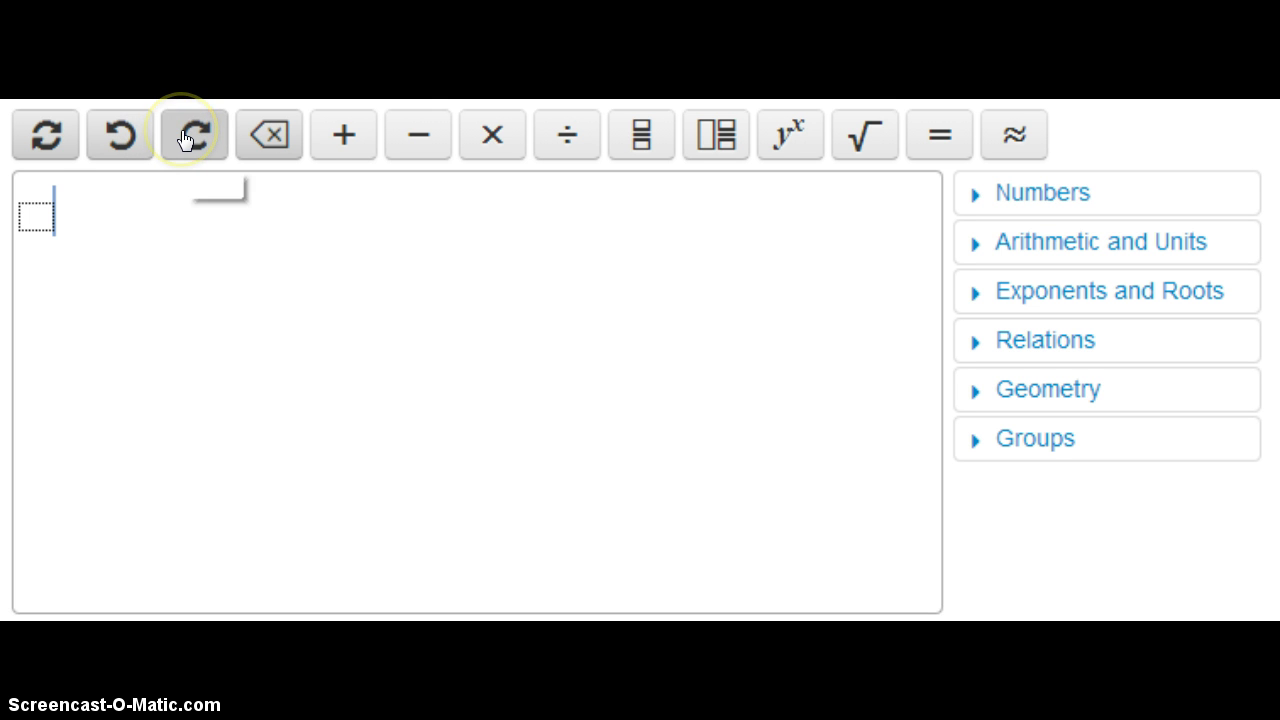
Enter the number 766, undo its last digit and redo it.
{"action": "left_click", "coordinate": [45, 208]}
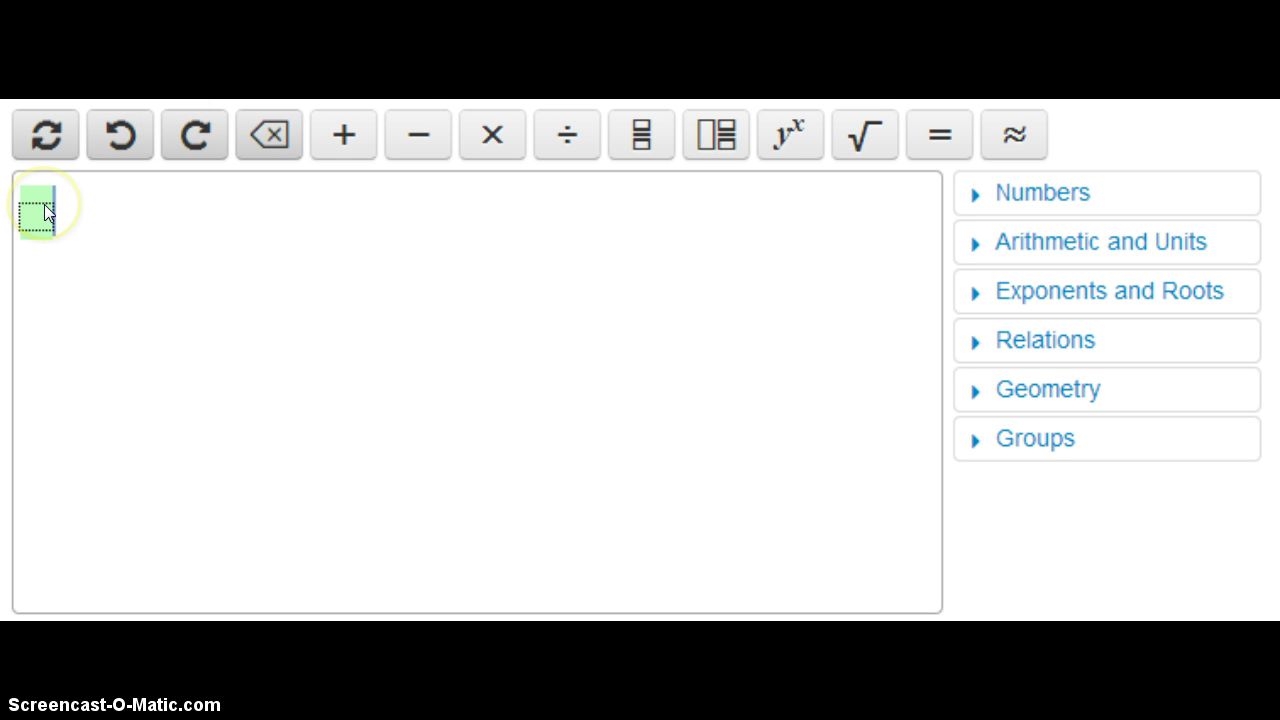
{"action": "type", "text": "766"}
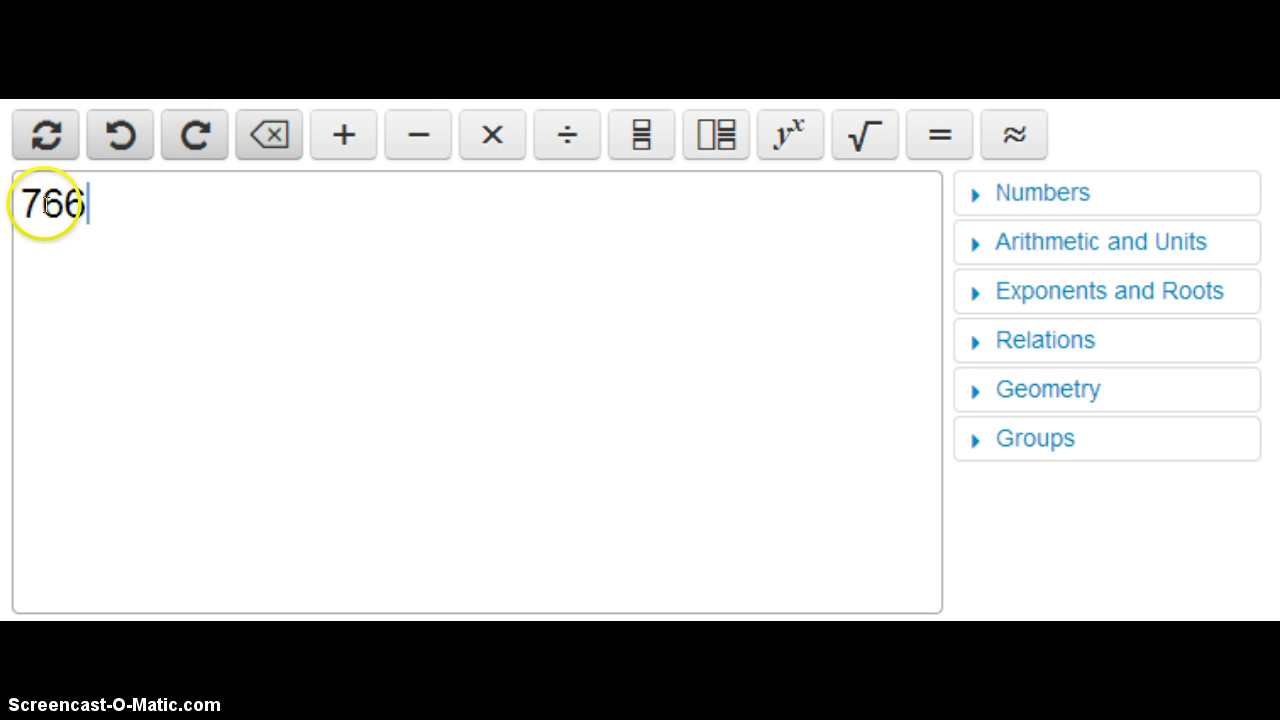
{"action": "left_click", "coordinate": [122, 130]}
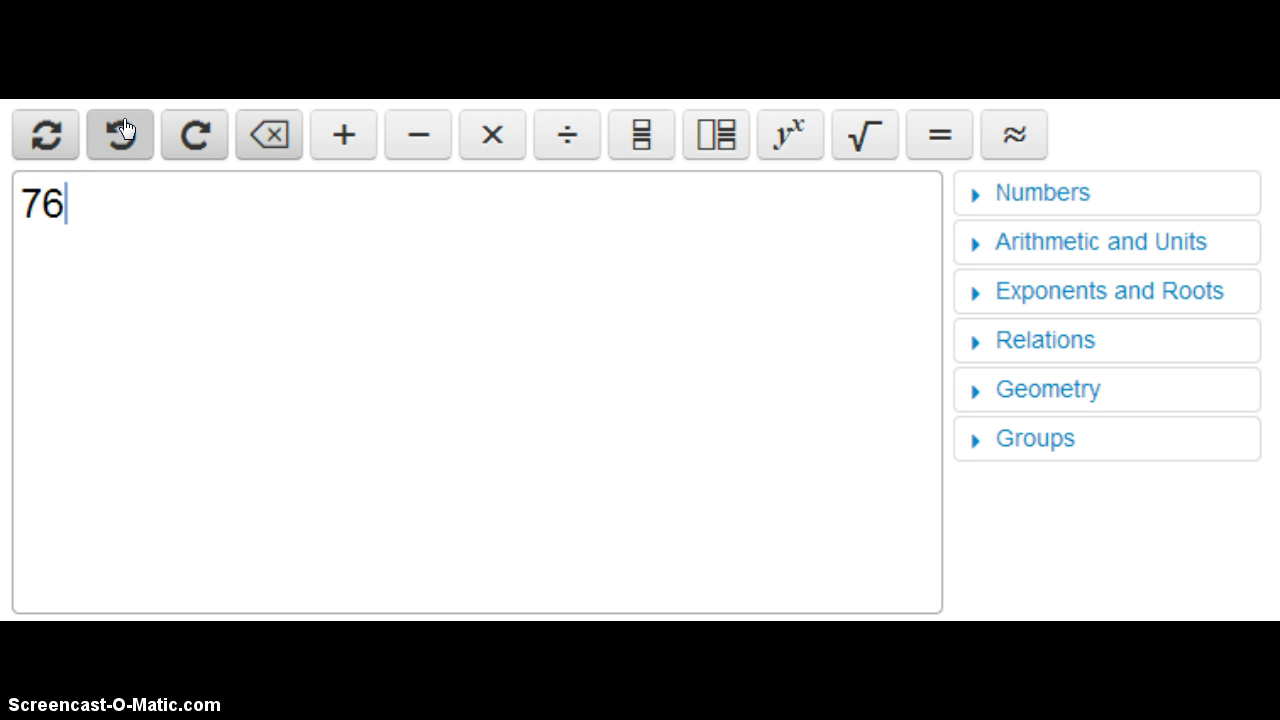
{"action": "left_click", "coordinate": [212, 134]}
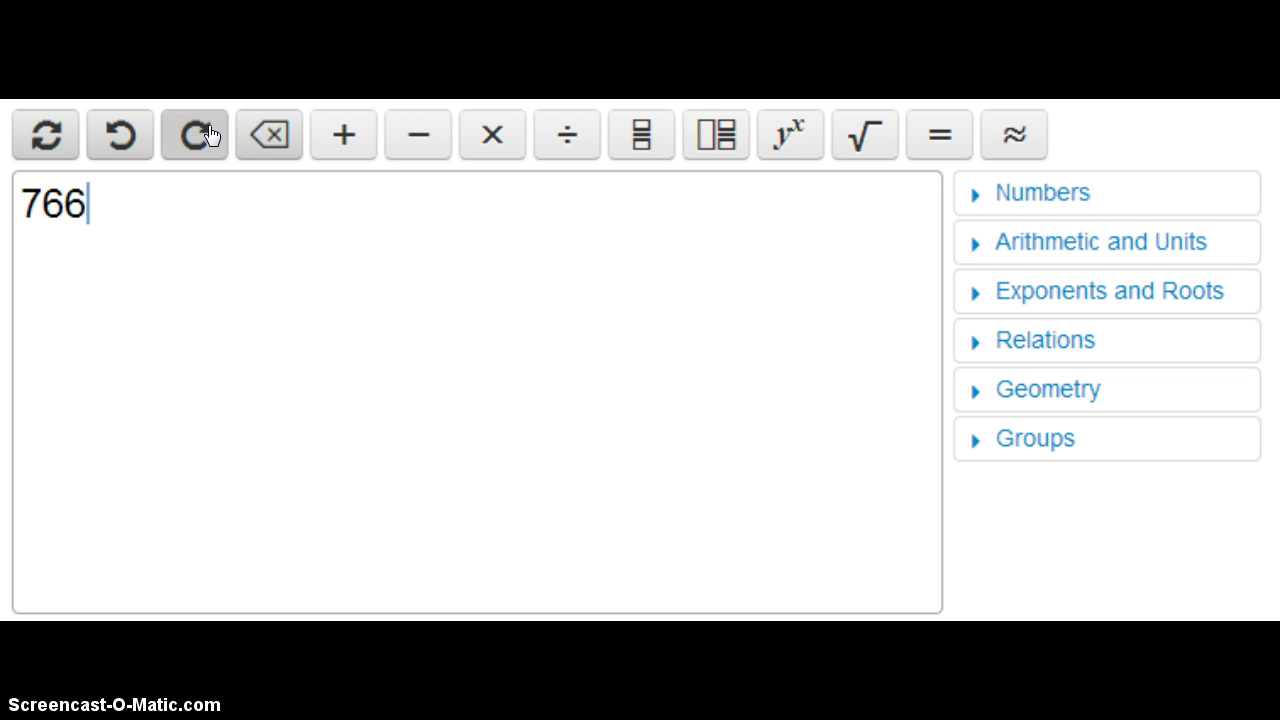
Backspace over the number 766 digit by digit until the answer area is empty.
{"action": "left_click", "coordinate": [262, 135]}
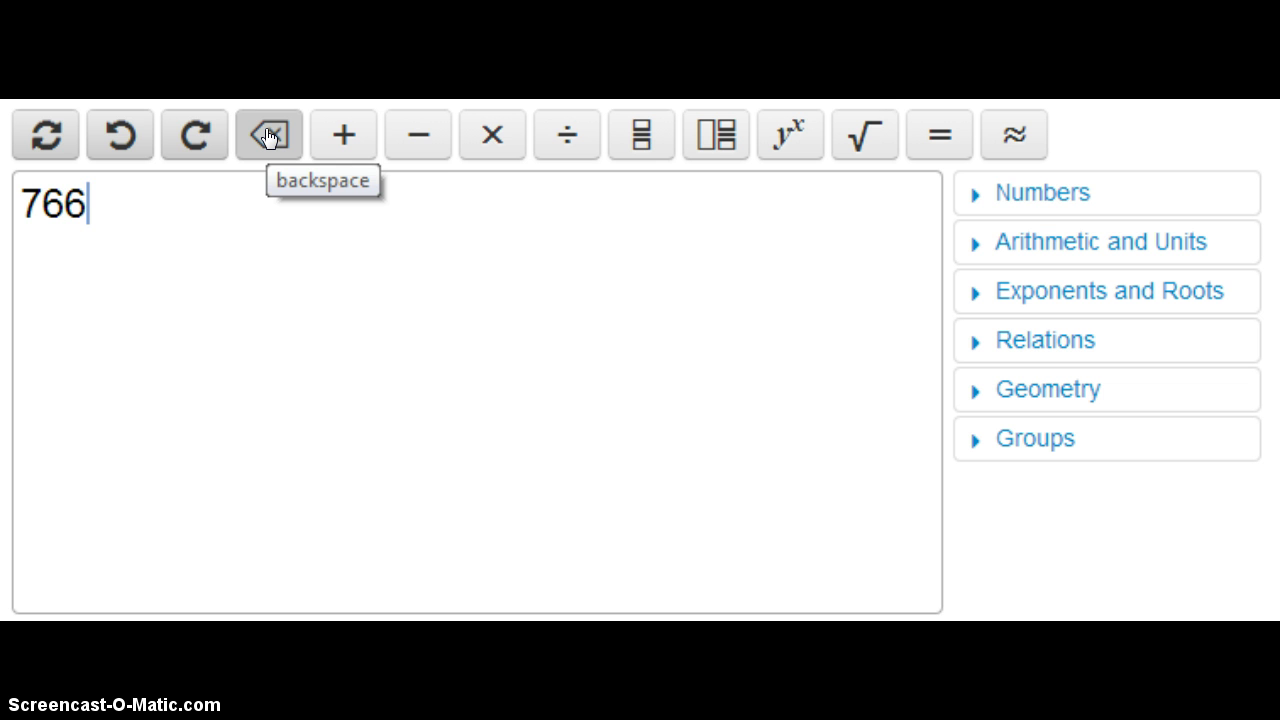
{"action": "left_click", "coordinate": [268, 136]}
{"action": "left_click", "coordinate": [270, 136]}
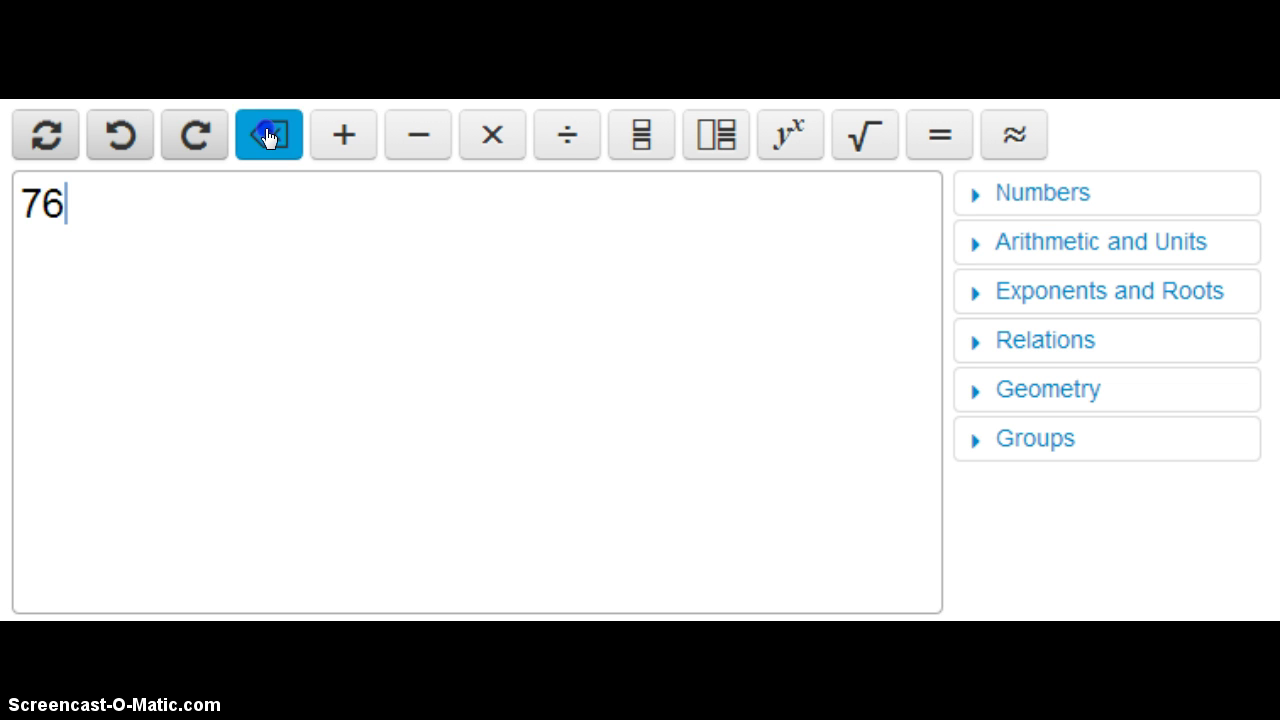
{"action": "left_click", "coordinate": [275, 137]}
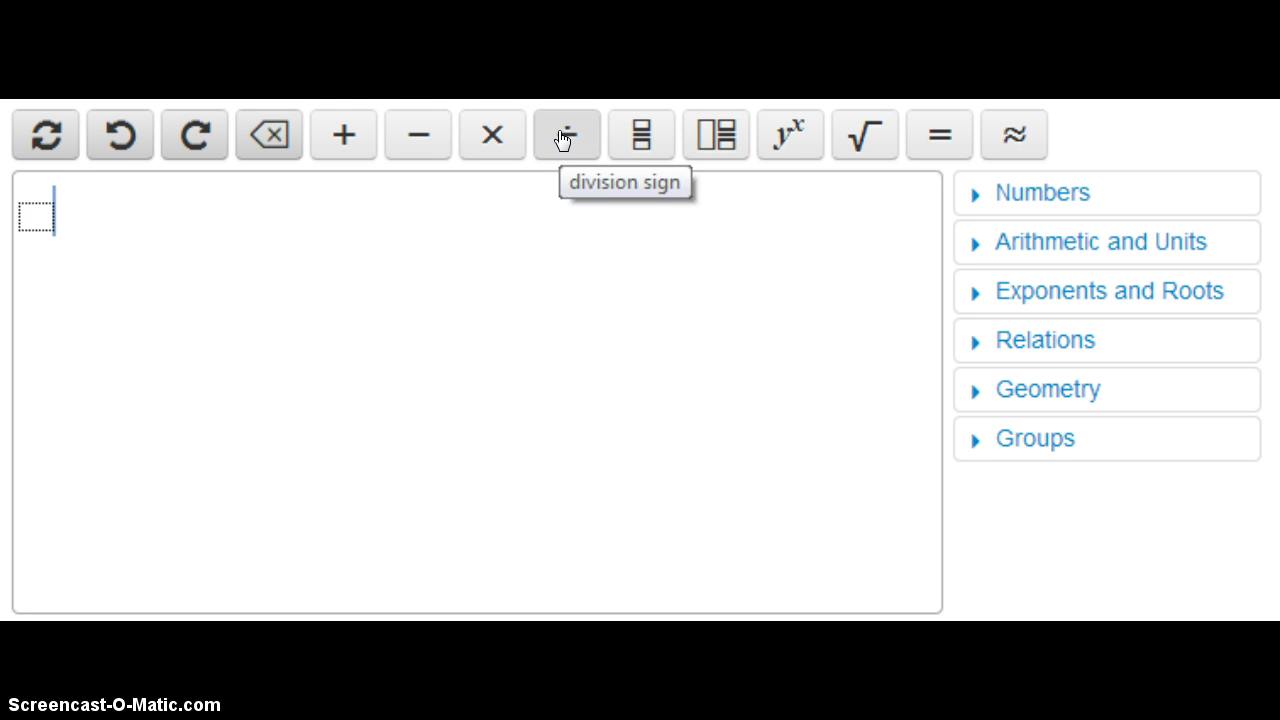
Insert a fraction with 1 as the numerator and 2 as the denominator.
{"action": "left_click", "coordinate": [652, 147]}
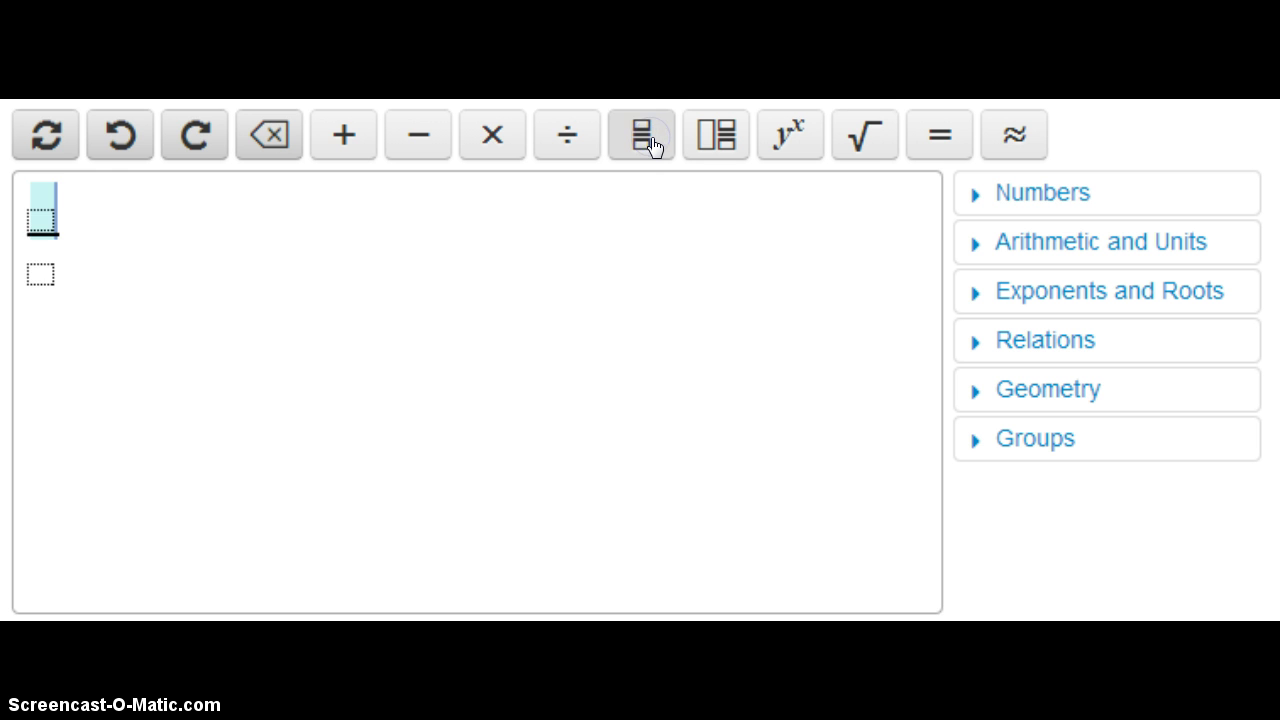
{"action": "left_click", "coordinate": [27, 222]}
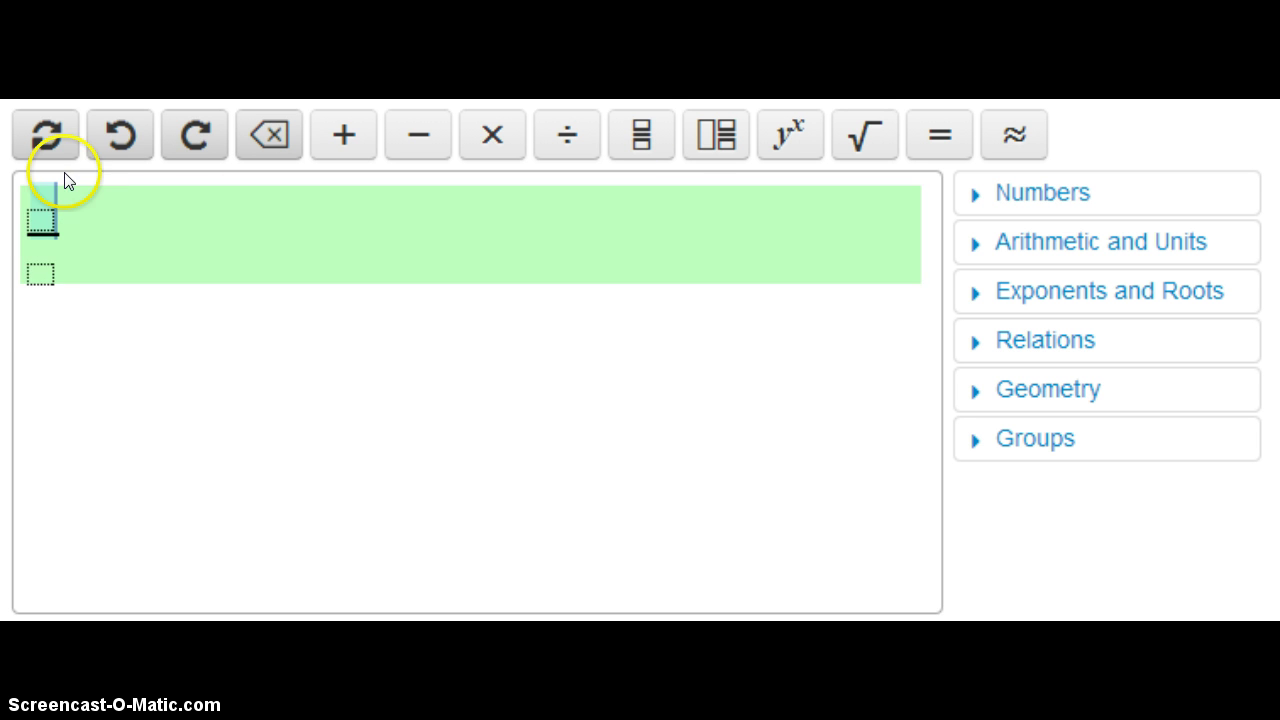
{"action": "left_click", "coordinate": [40, 222]}
{"action": "type", "text": "1"}
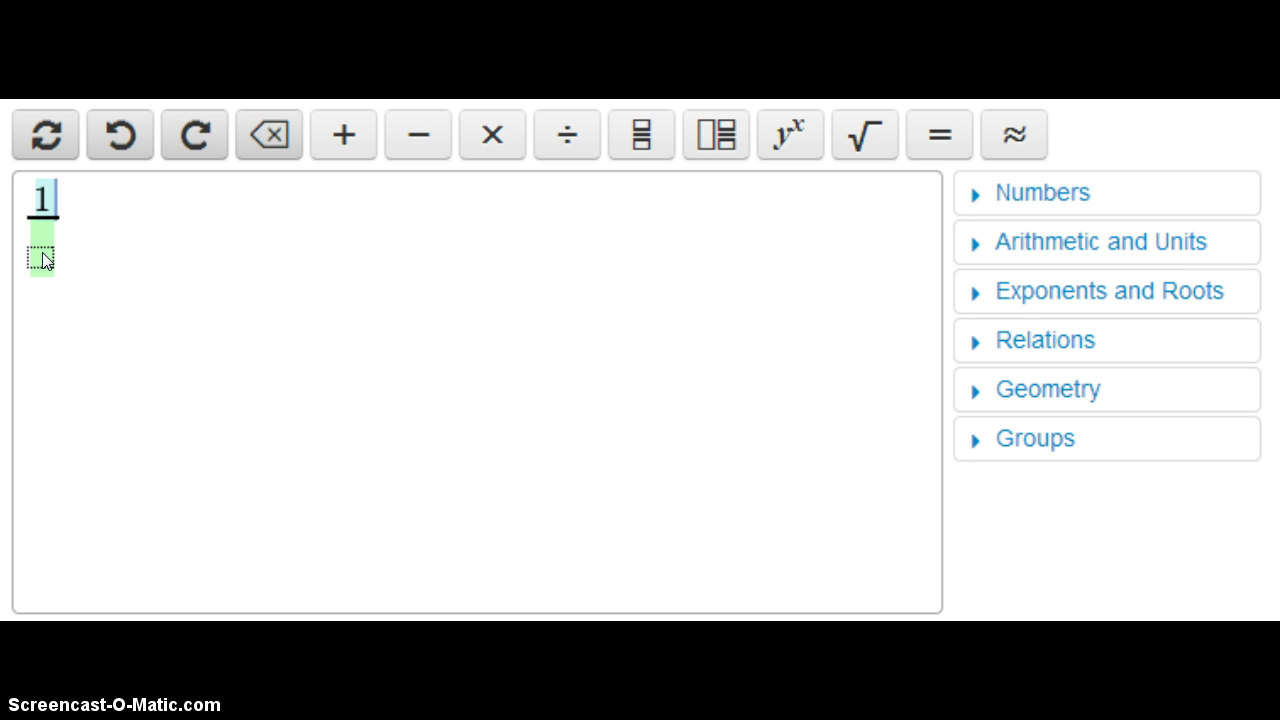
{"action": "left_click", "coordinate": [42, 260]}
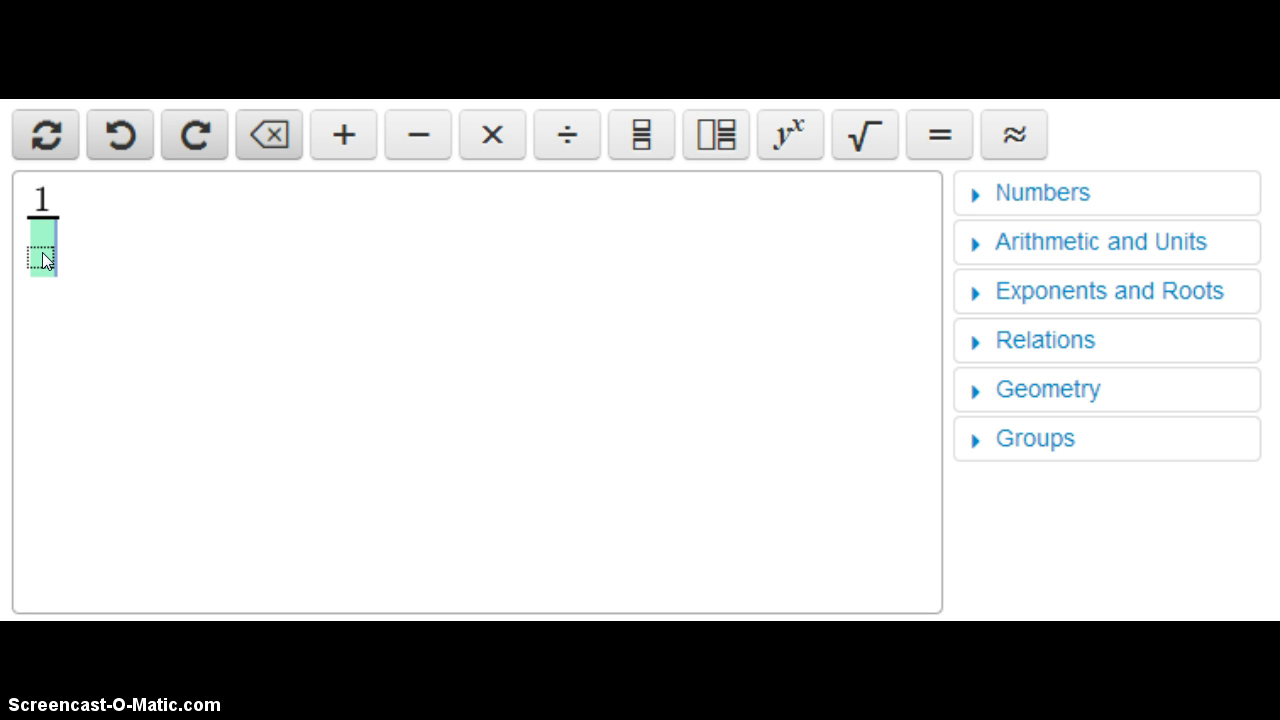
{"action": "type", "text": "2"}
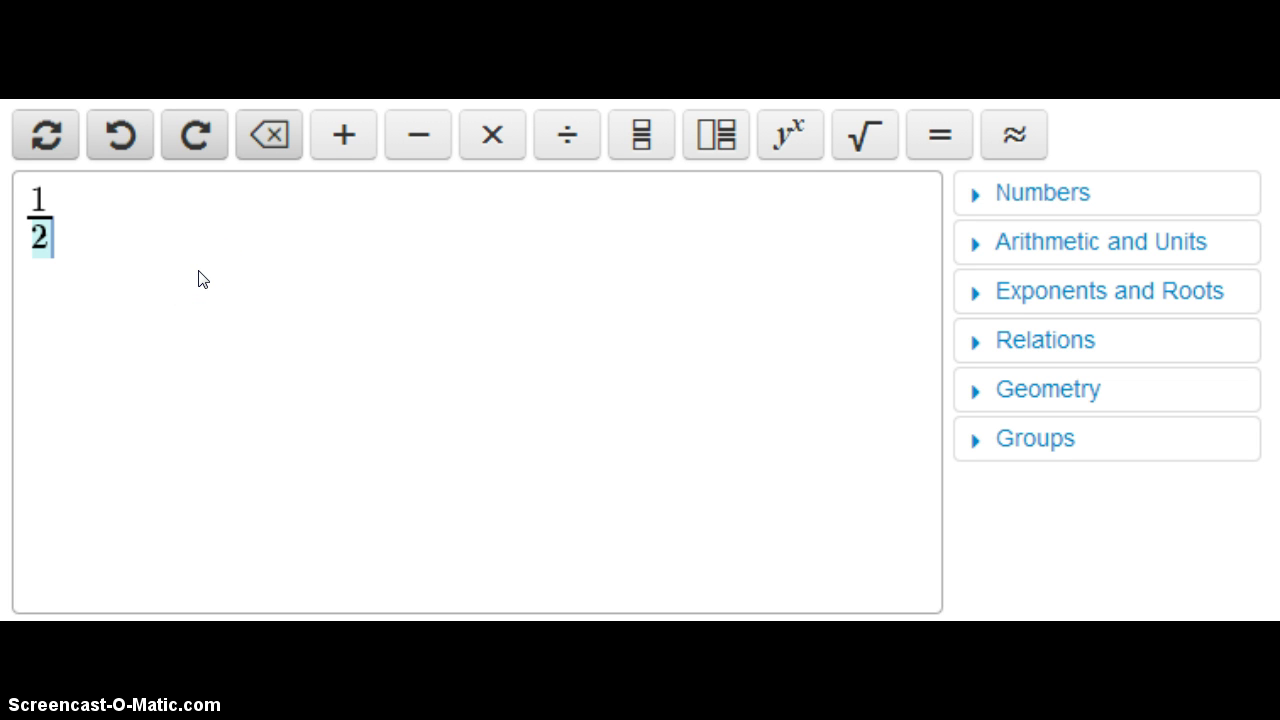
{"action": "left_click", "coordinate": [98, 175]}
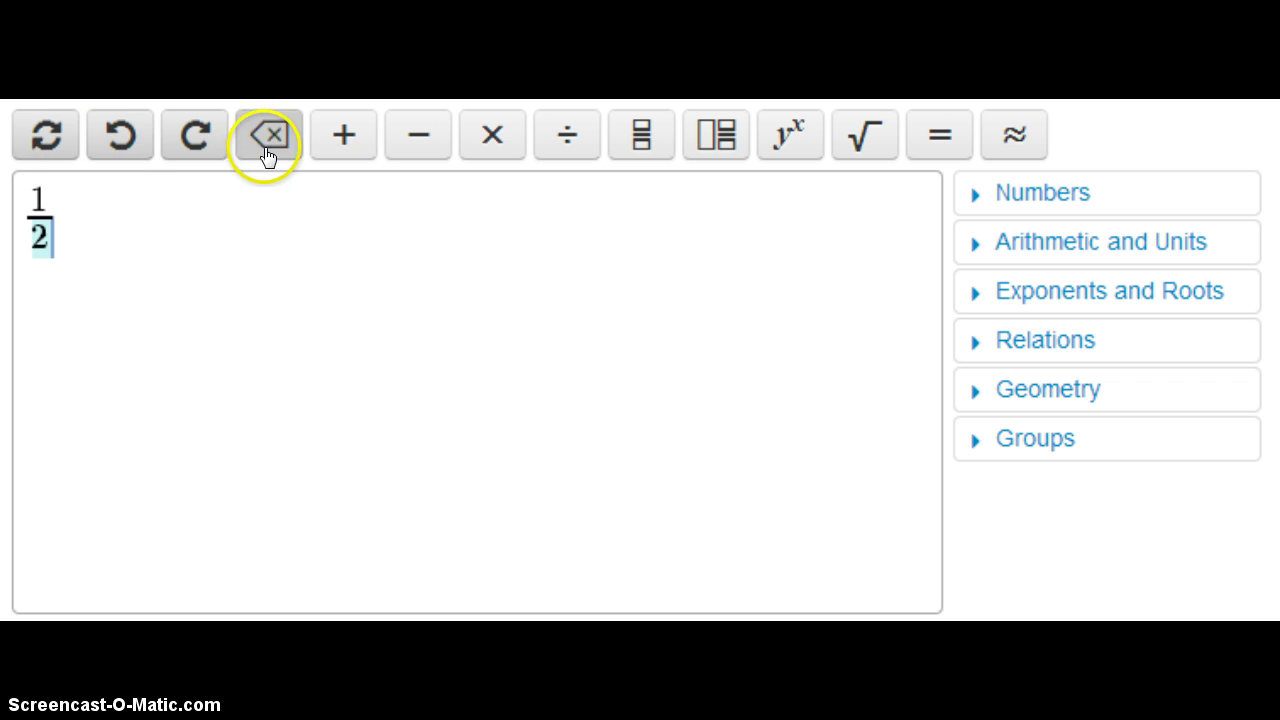
Clear the fraction and build the mixed number 3 1/2 from the mixed-number template.
{"action": "left_click", "coordinate": [36, 147]}
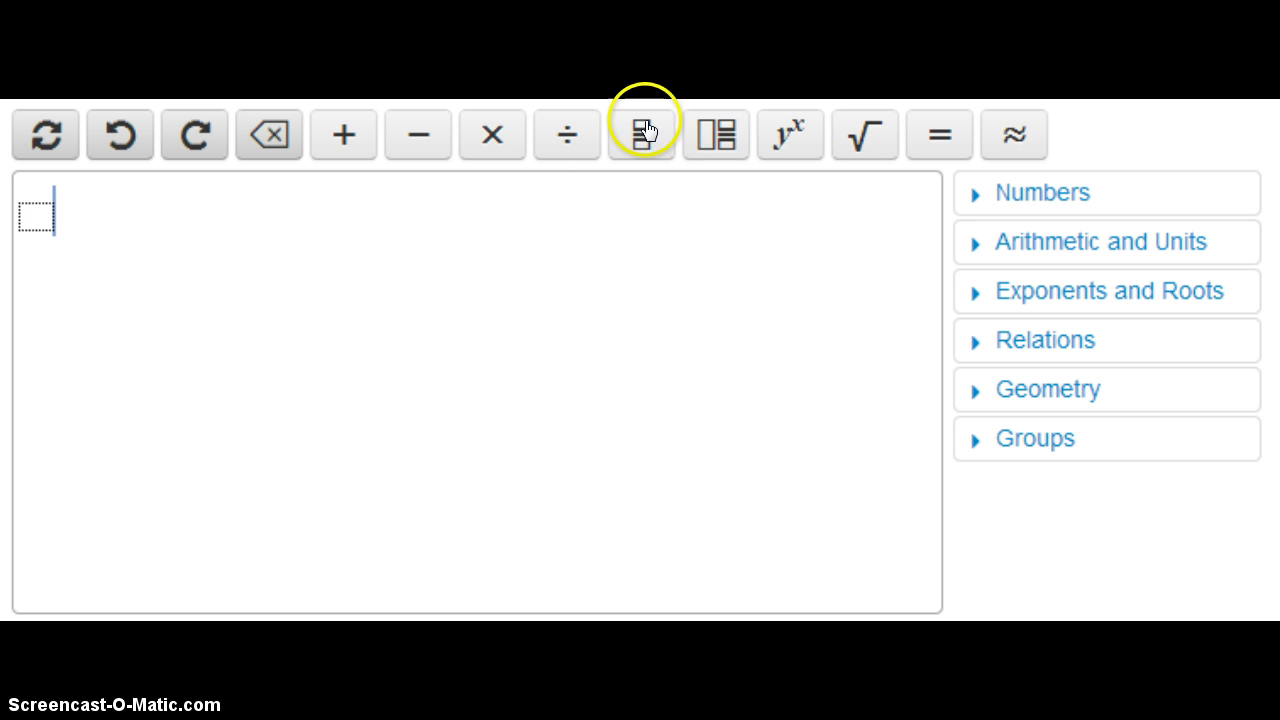
{"action": "left_click", "coordinate": [717, 137]}
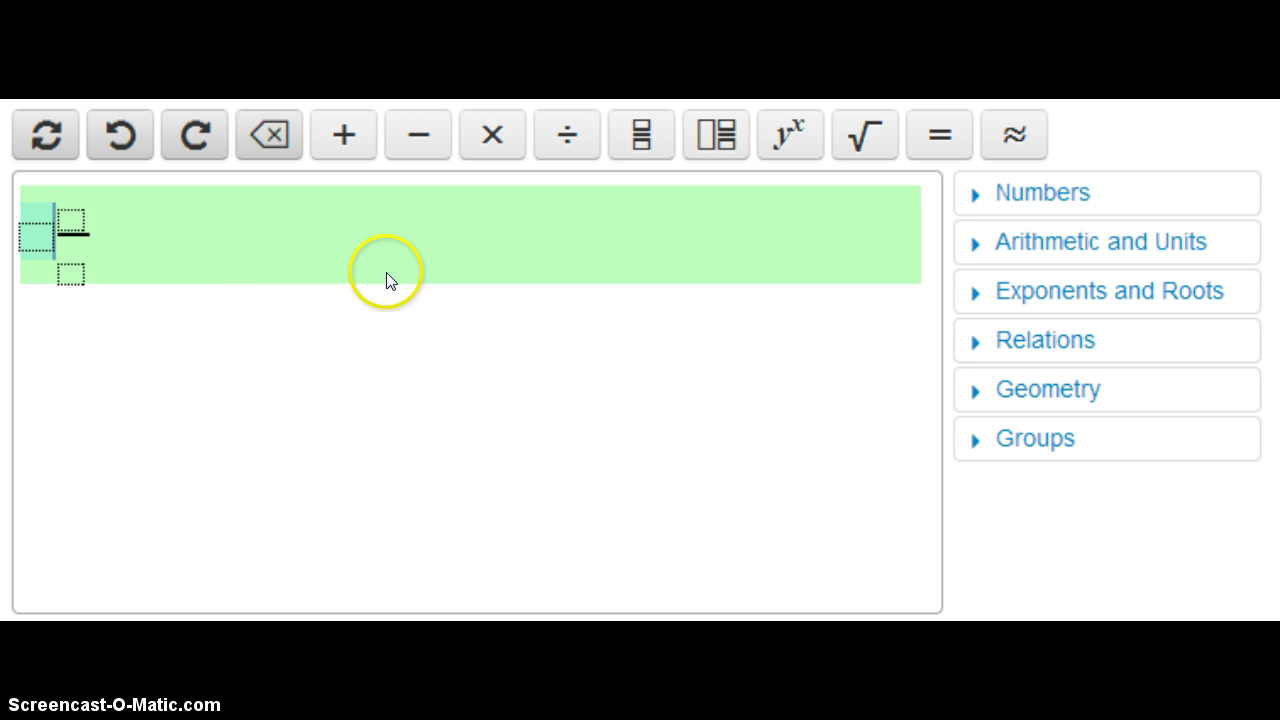
{"action": "left_click", "coordinate": [35, 241]}
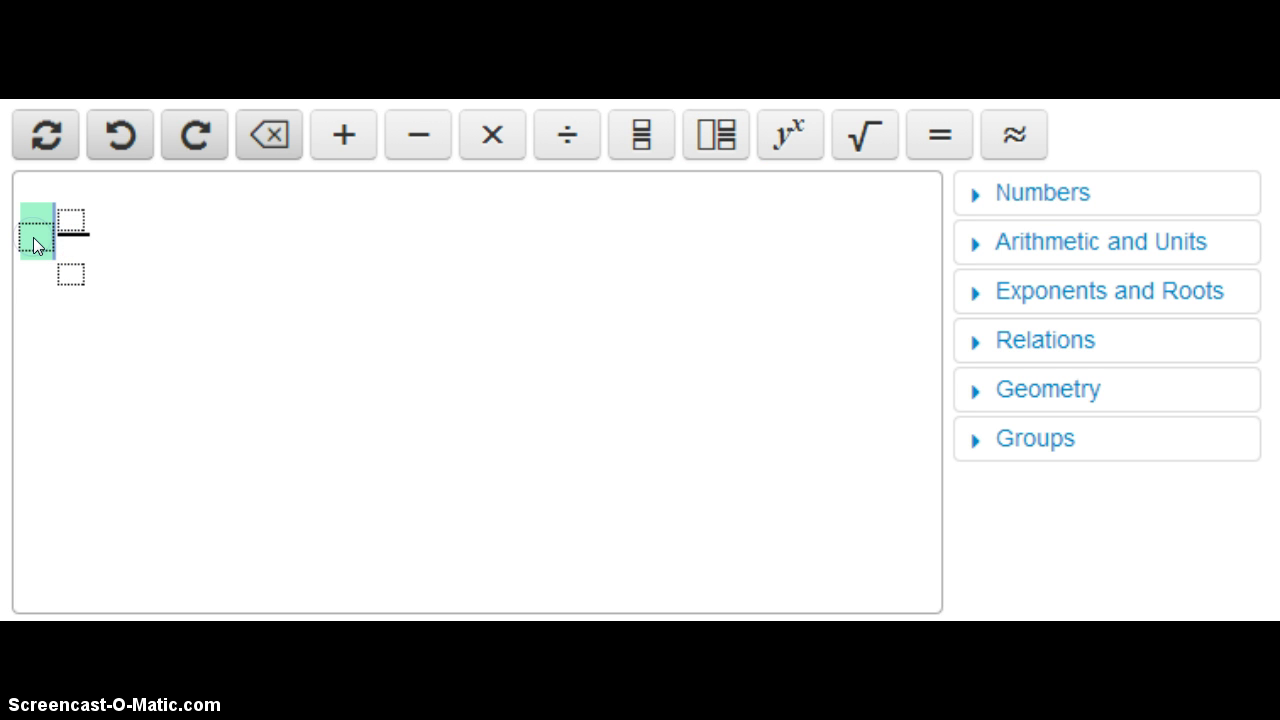
{"action": "type", "text": "3"}
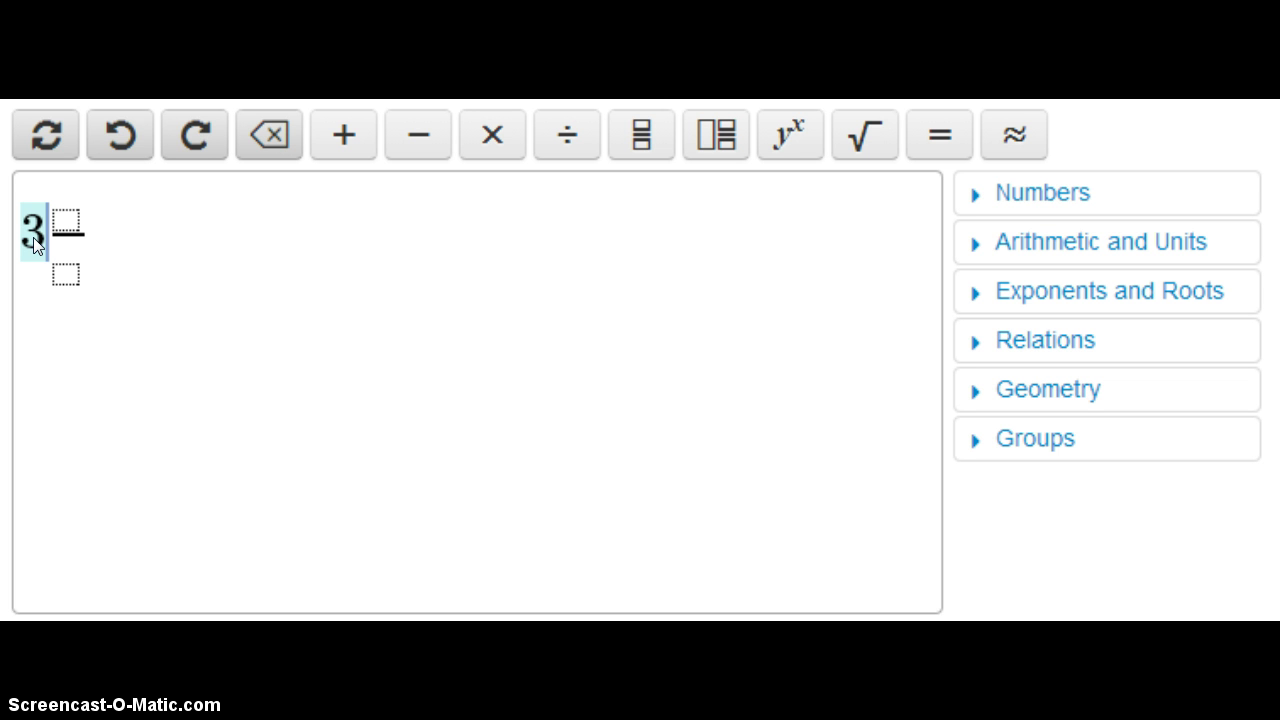
{"action": "key", "text": "Tab"}
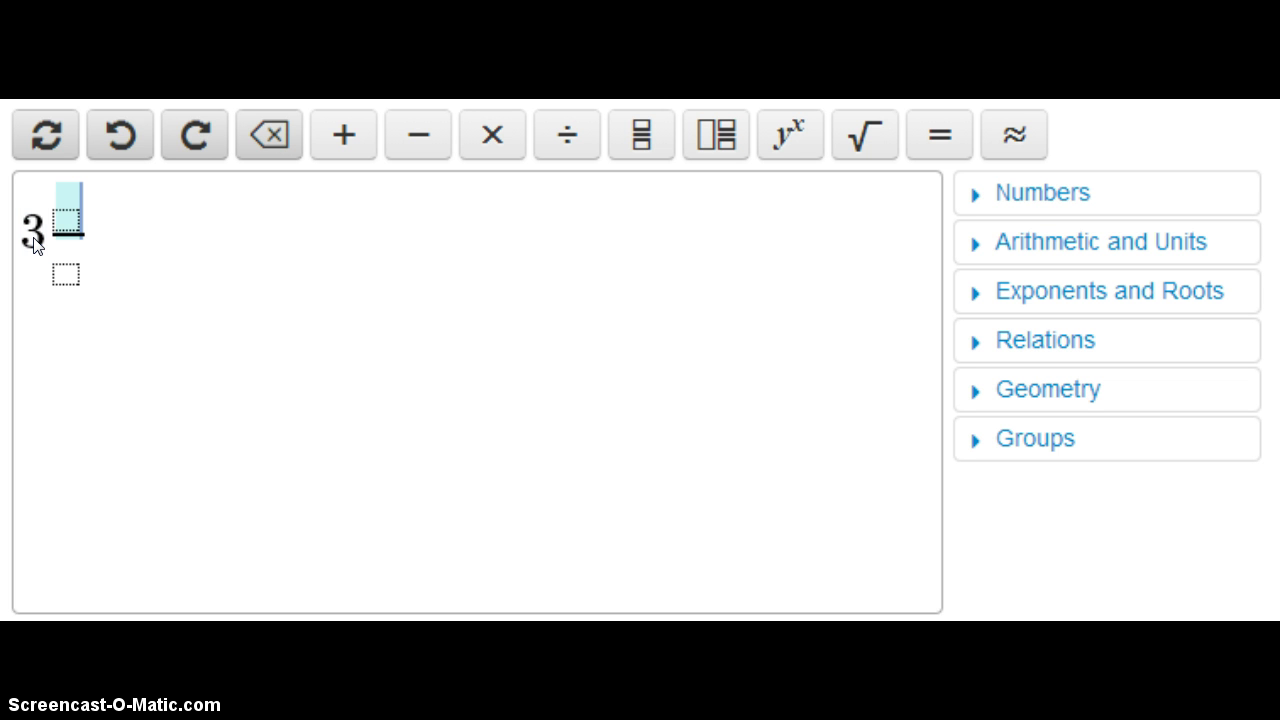
{"action": "type", "text": "1/"}
{"action": "key", "text": "Tab"}
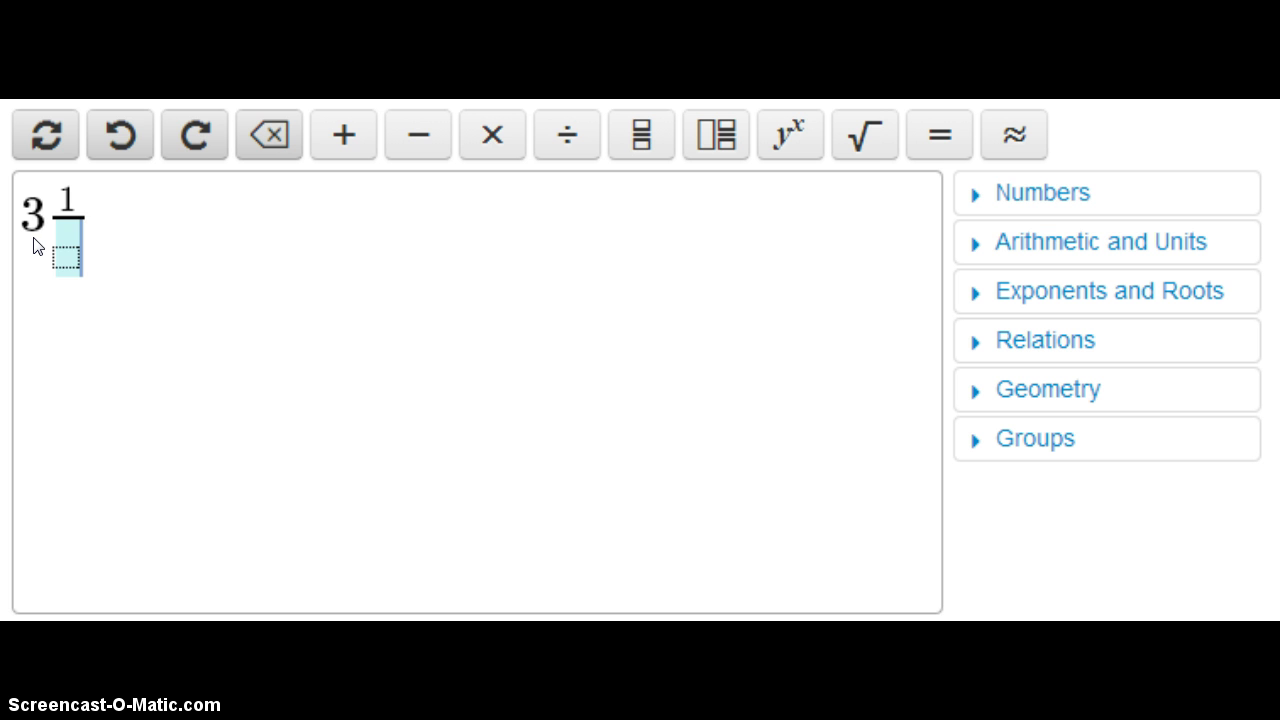
{"action": "type", "text": "2"}
{"action": "left_click", "coordinate": [106, 240]}
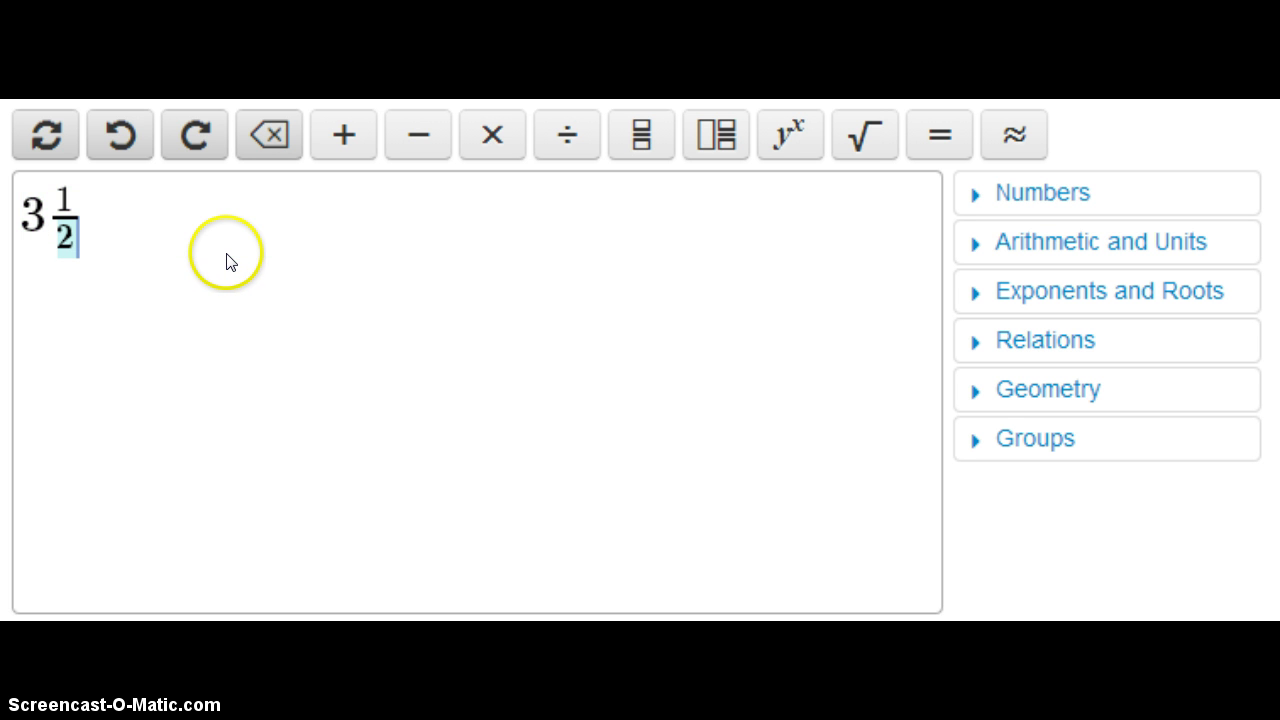
Clear the mixed number and insert a power with base 7 and exponent 5.
{"action": "left_click", "coordinate": [40, 135]}
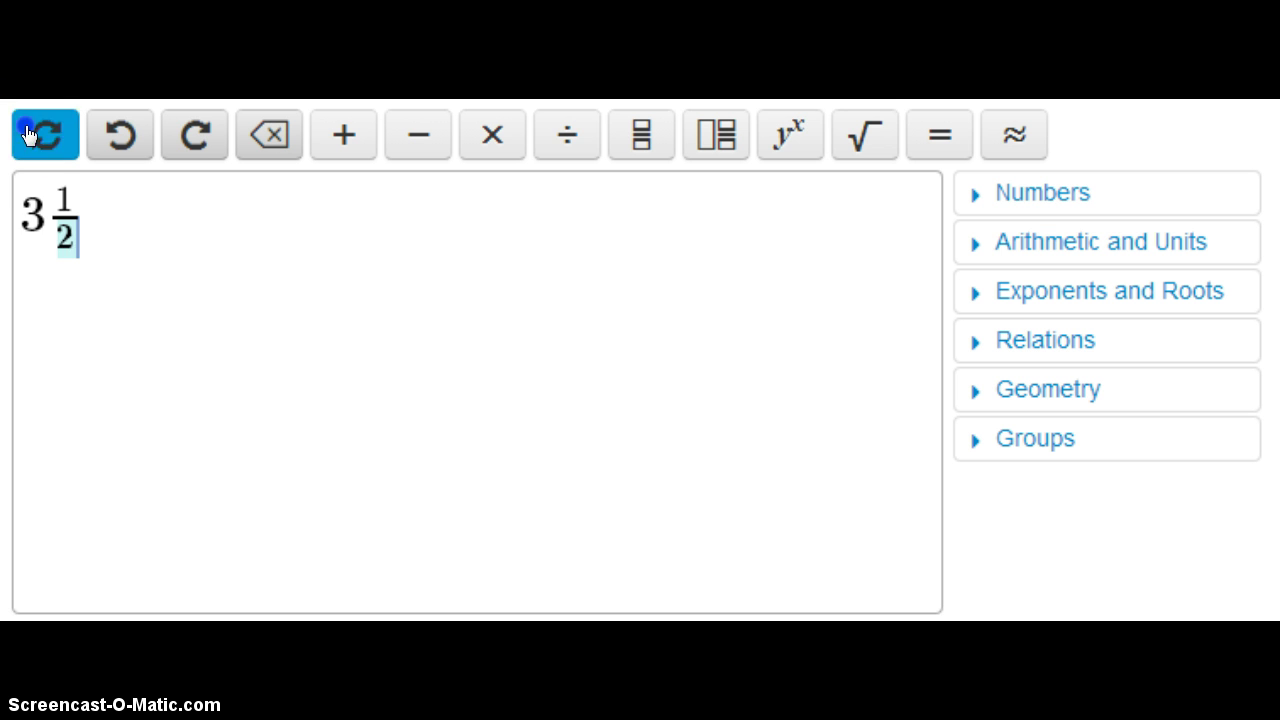
{"action": "left_click", "coordinate": [800, 141]}
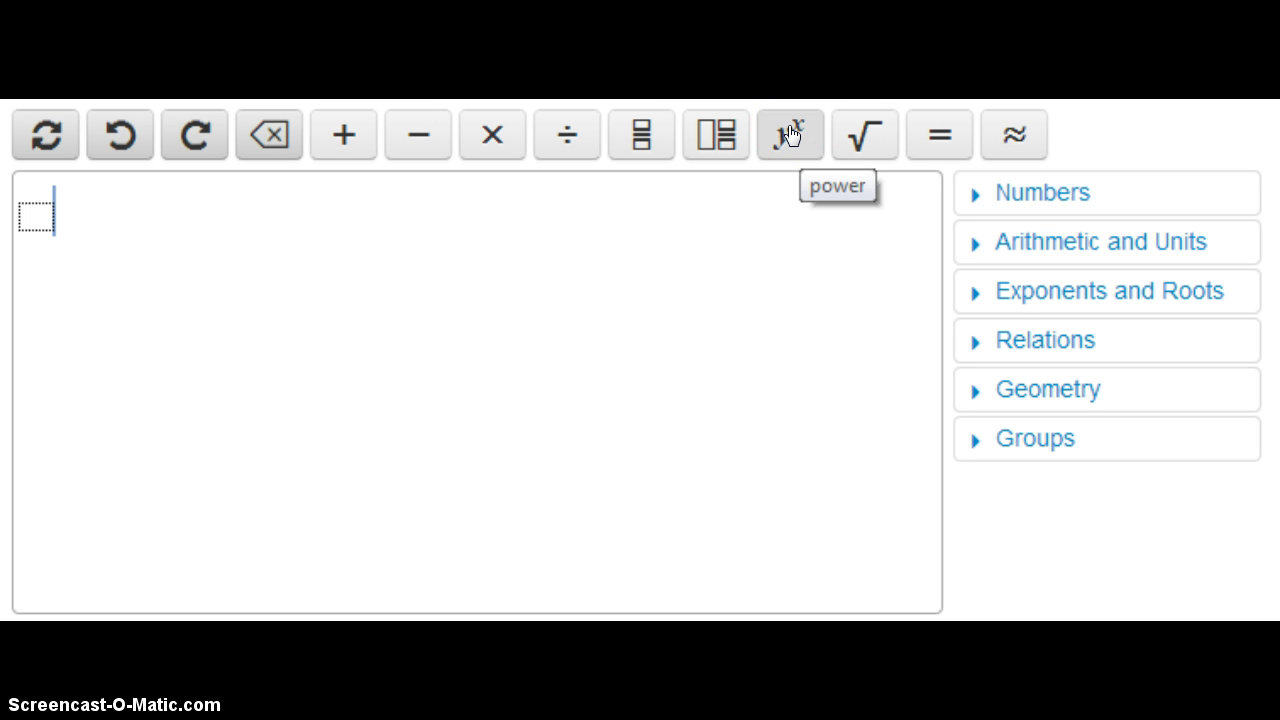
{"action": "left_click", "coordinate": [790, 135]}
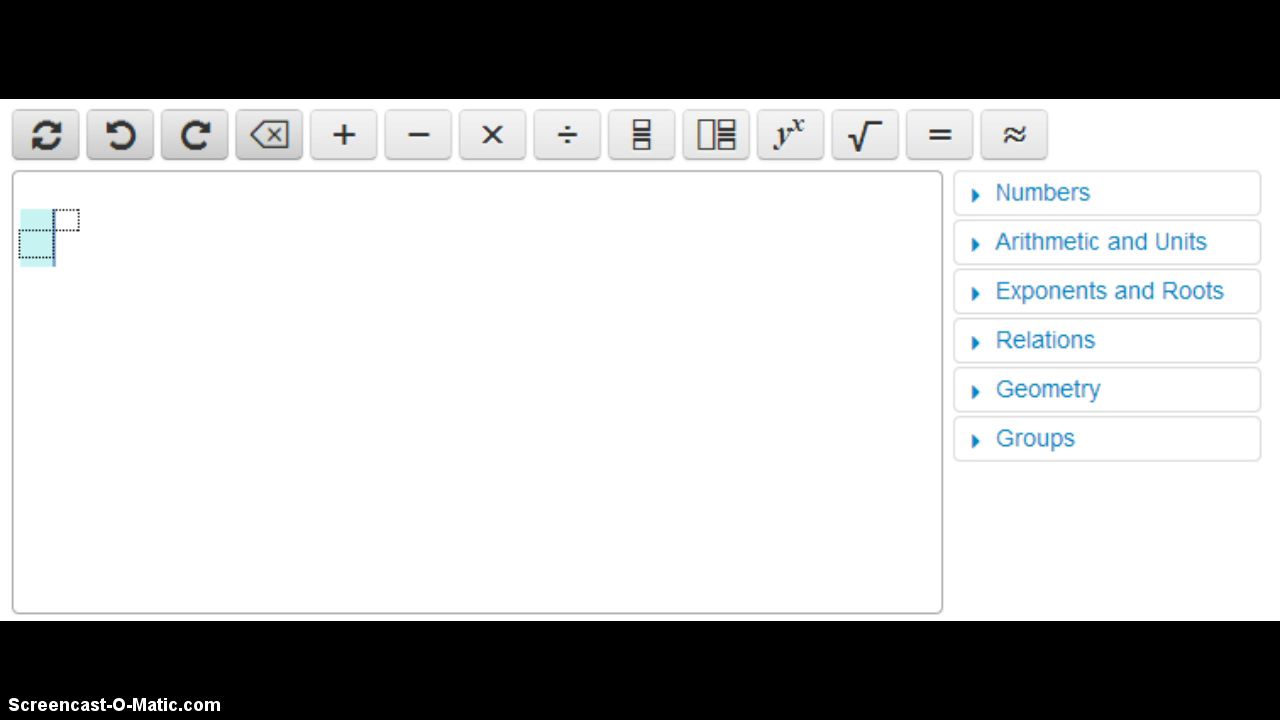
{"action": "left_click", "coordinate": [35, 246]}
{"action": "left_click", "coordinate": [33, 241]}
{"action": "type", "text": "7"}
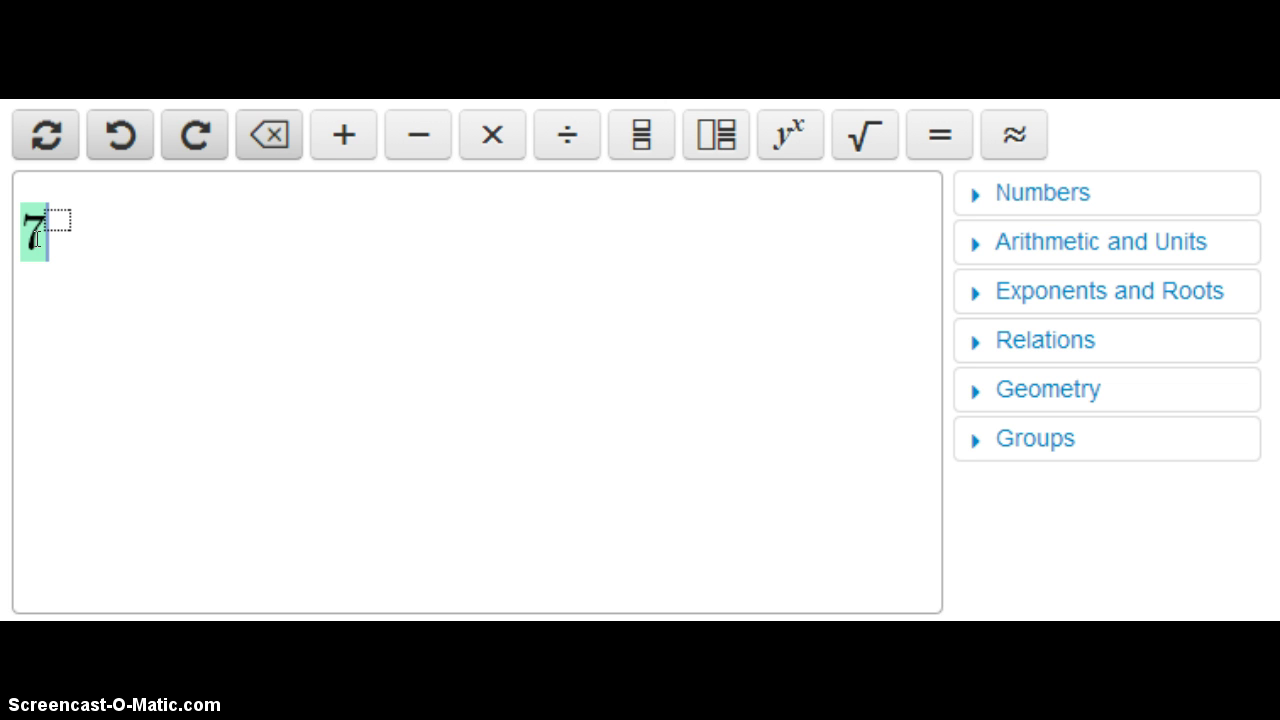
{"action": "left_click", "coordinate": [54, 219]}
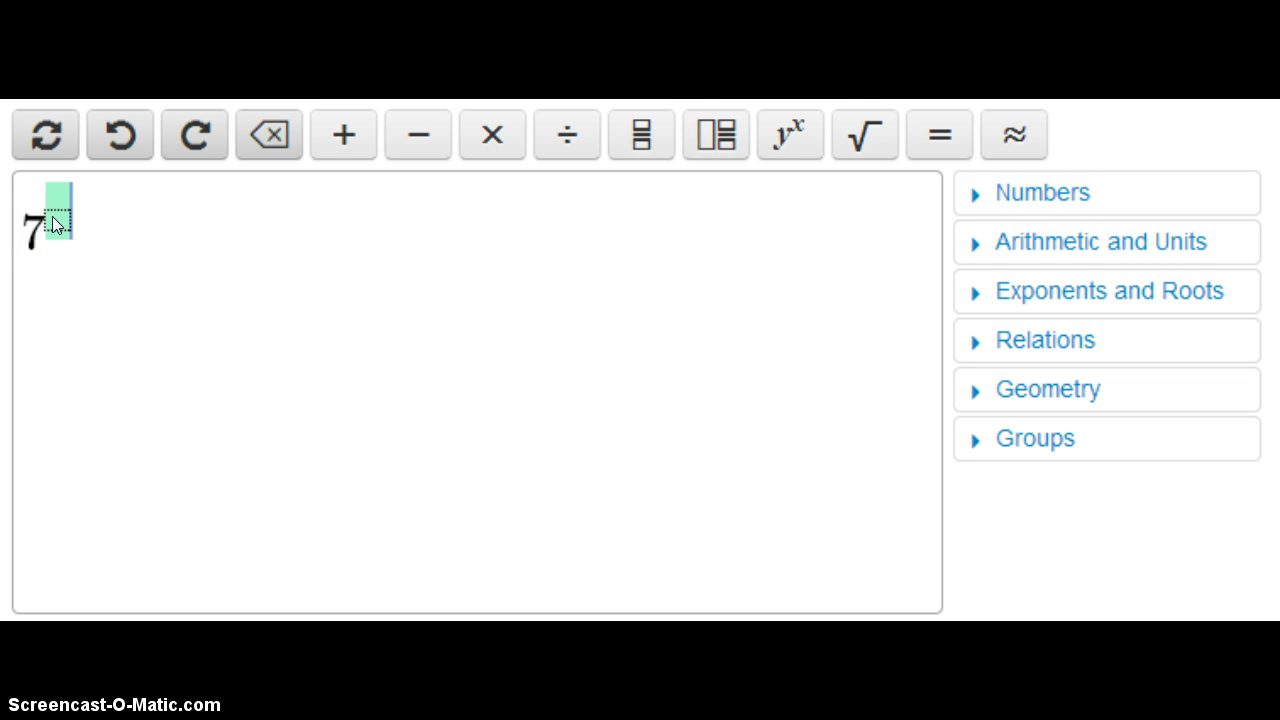
{"action": "type", "text": "5"}
{"action": "left_click", "coordinate": [121, 247]}
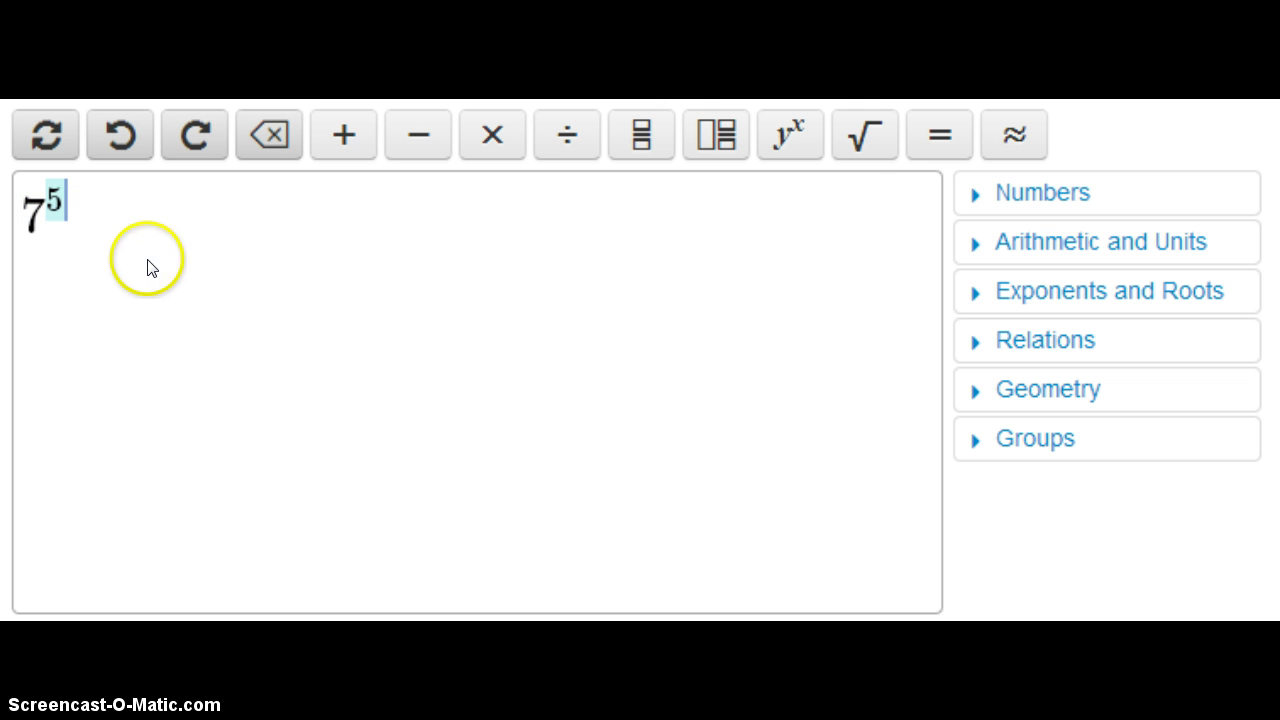
{"action": "left_click", "coordinate": [171, 286]}
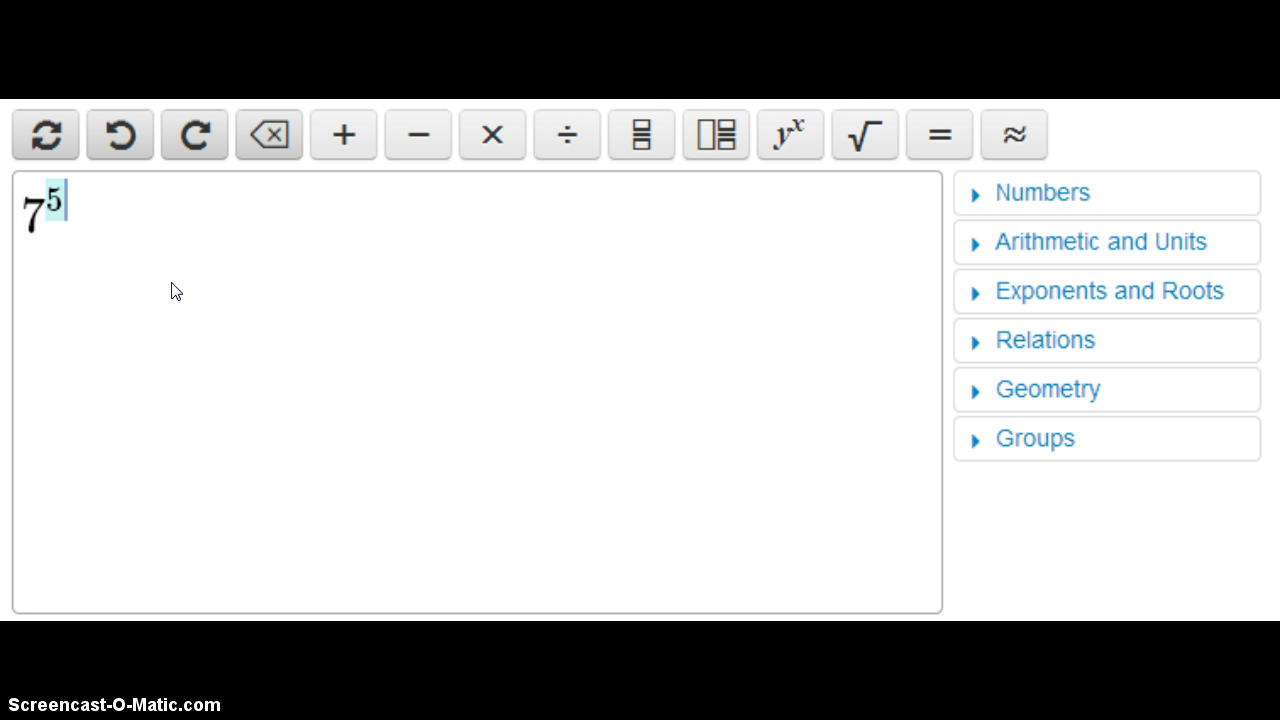
Clear the power and insert a square root containing the expression 10 + 4.
{"action": "left_click", "coordinate": [45, 133]}
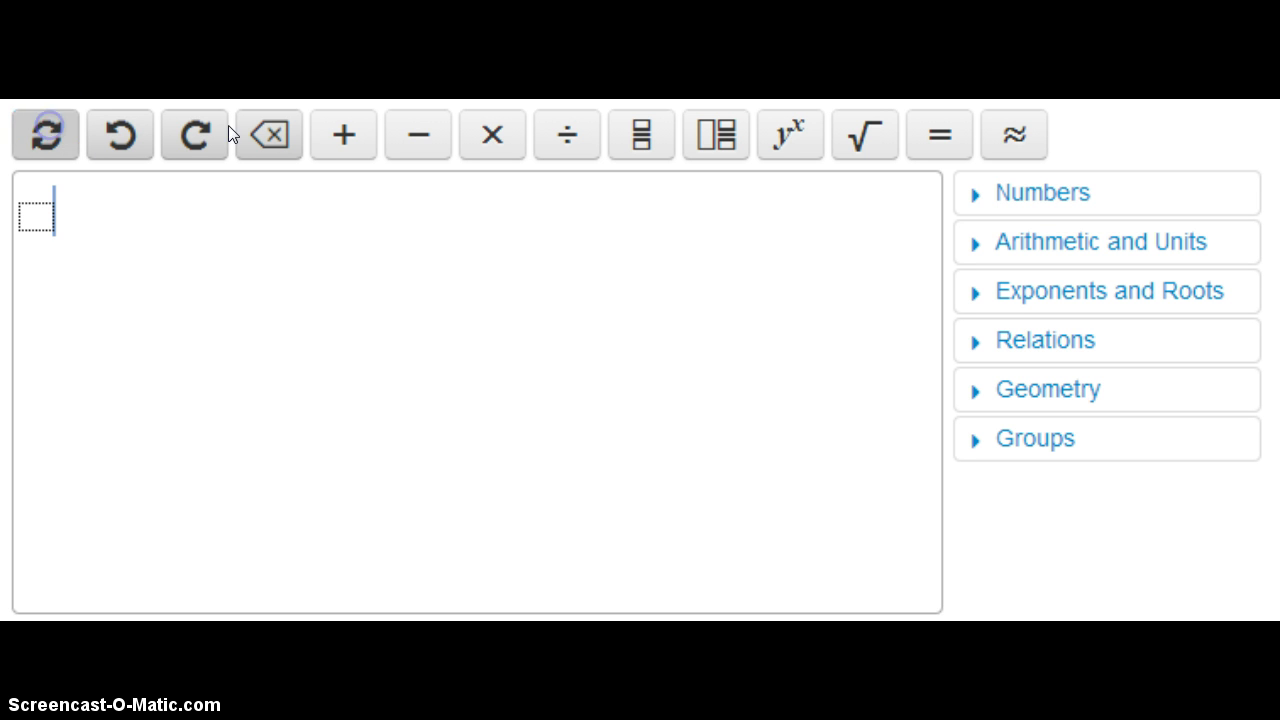
{"action": "left_click", "coordinate": [866, 142]}
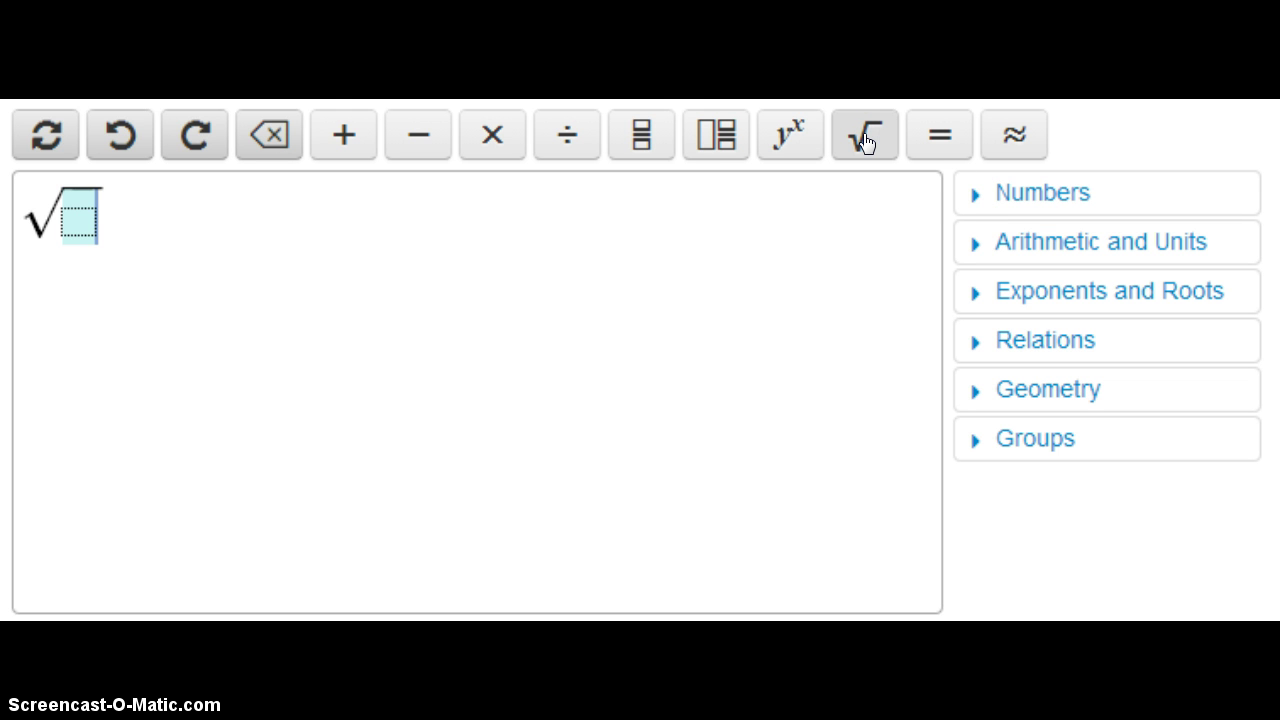
{"action": "type", "text": "10"}
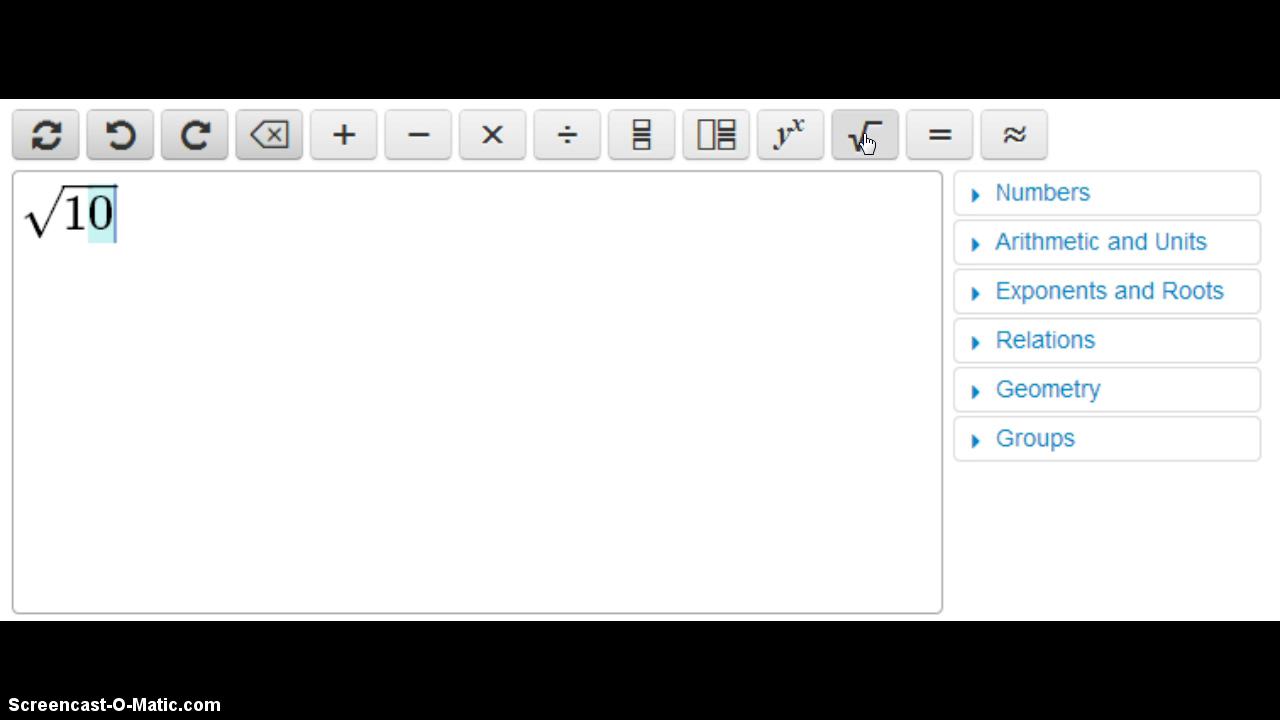
{"action": "type", "text": "+ "}
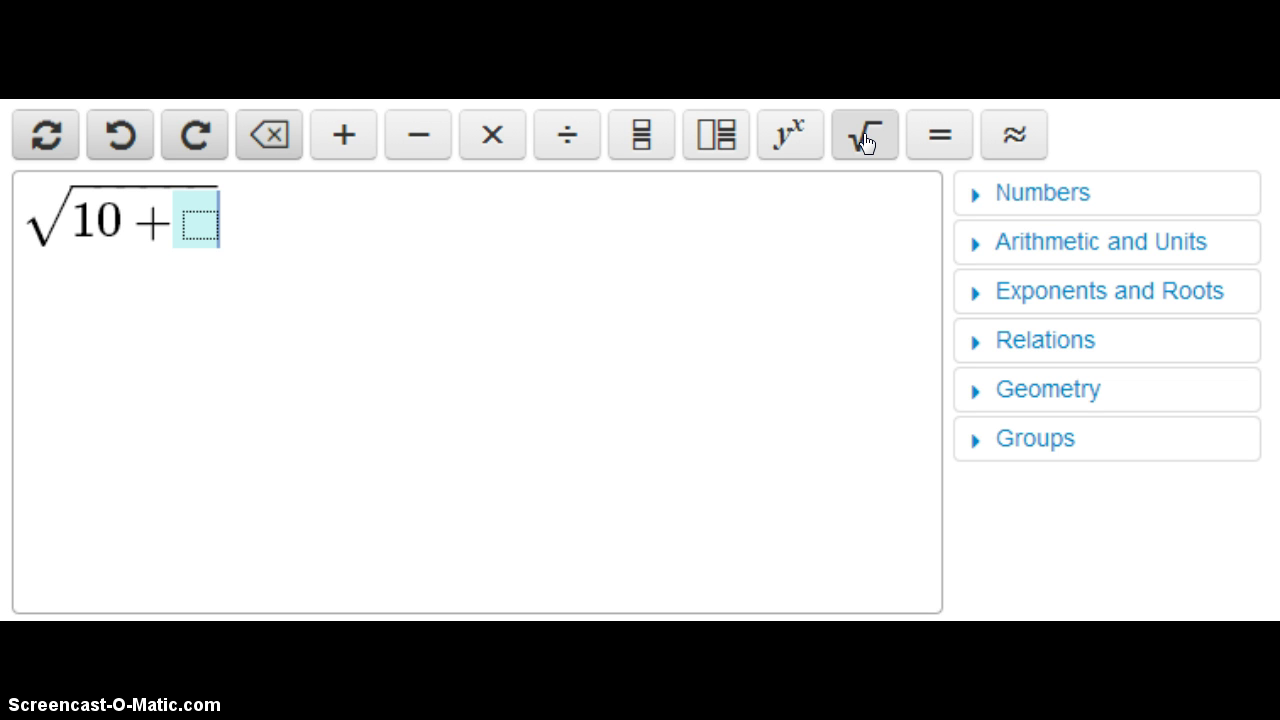
{"action": "type", "text": "4"}
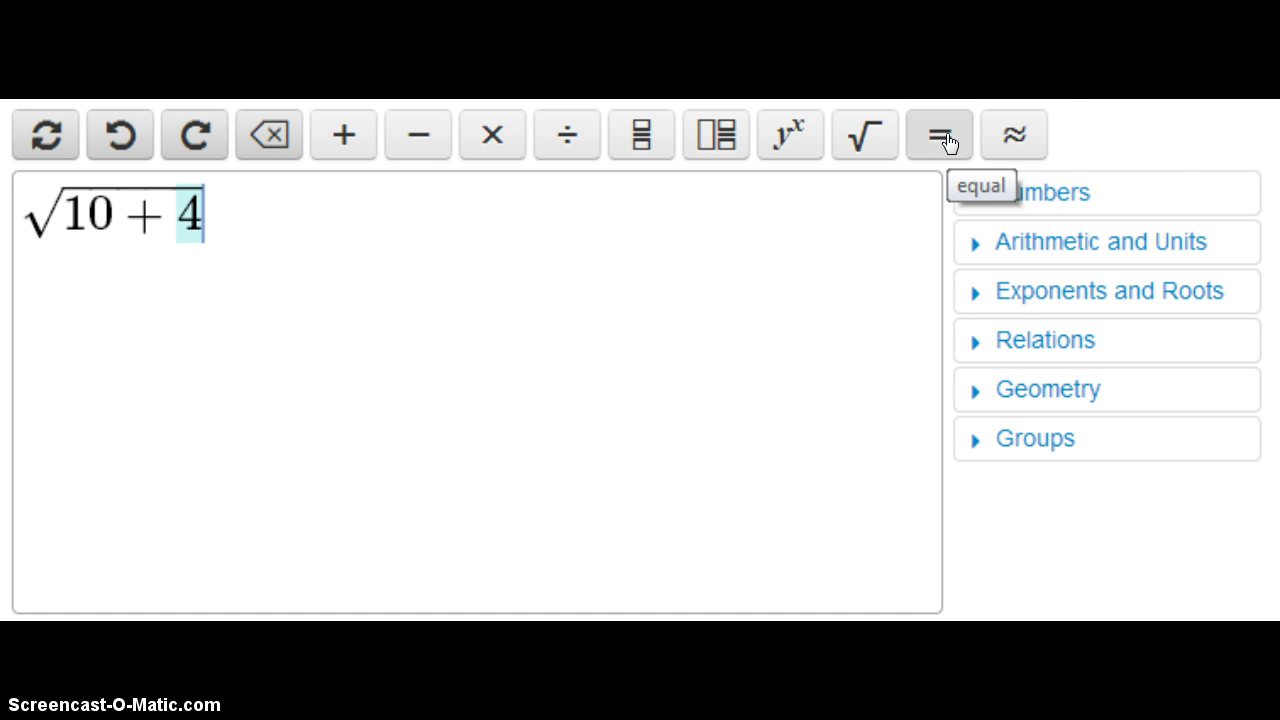
Clear the square root expression and insert an approximately-equal relation with empty placeholders on both sides.
{"action": "left_click", "coordinate": [1028, 145]}
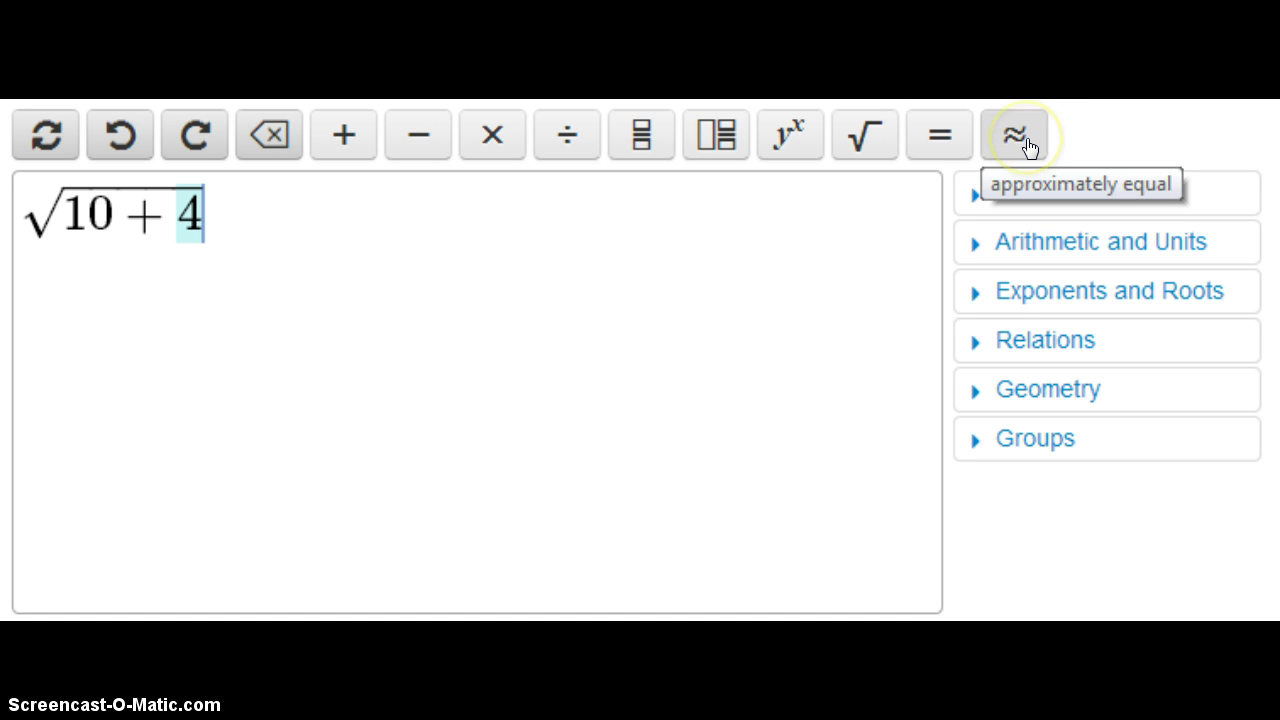
{"action": "left_click", "coordinate": [40, 140]}
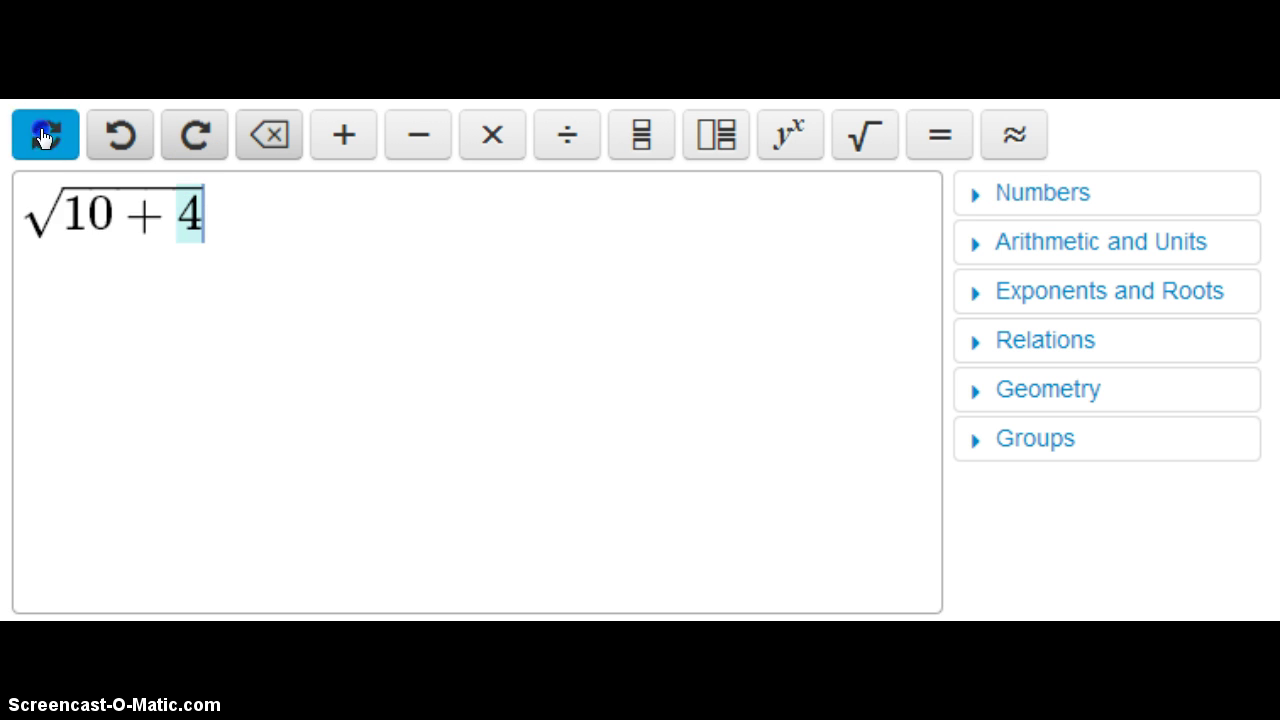
{"action": "left_click", "coordinate": [1015, 135]}
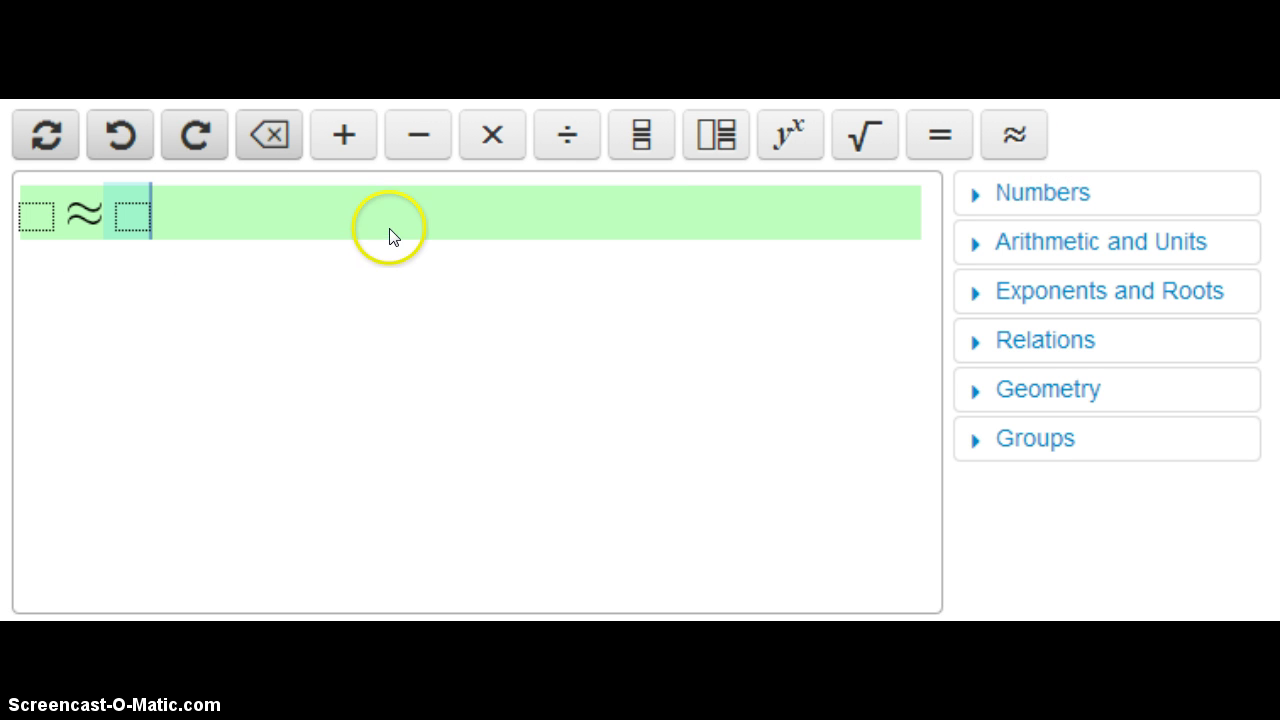
Delete the approximately-equal relation, then try out the pi symbol from the number symbols and delete it.
{"action": "key", "text": "BackSpace"}
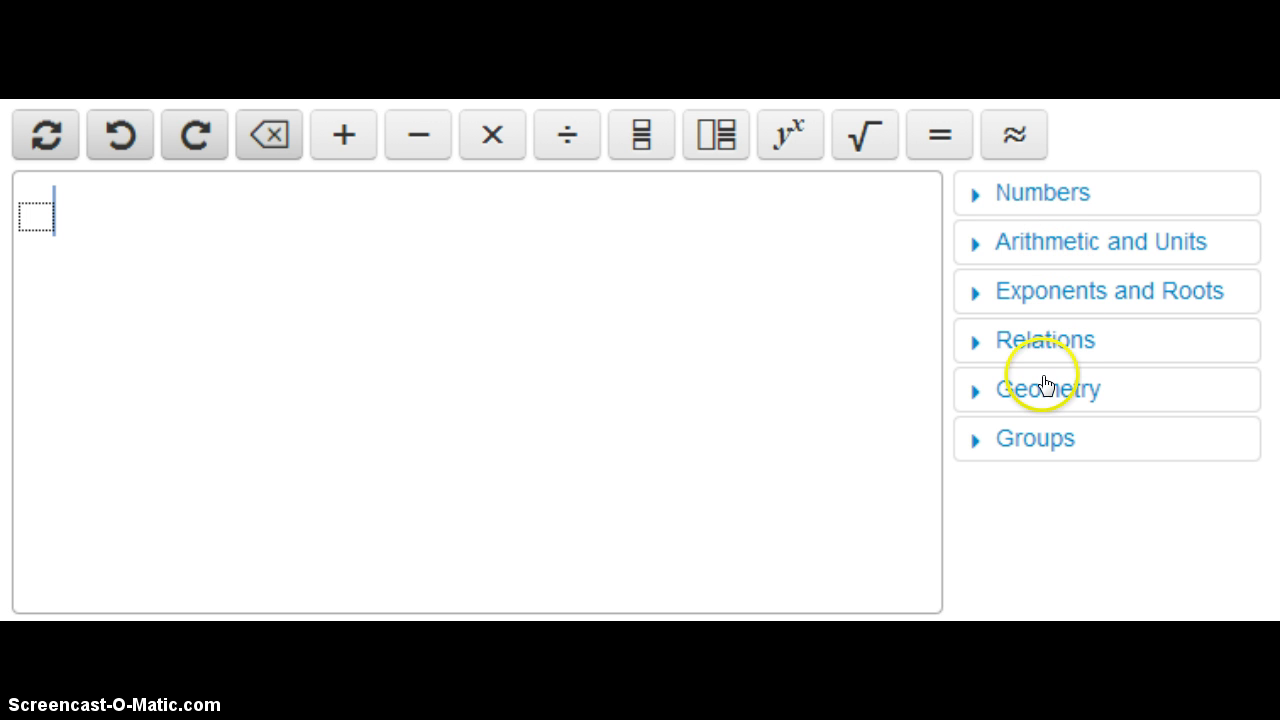
{"action": "left_click", "coordinate": [1013, 195]}
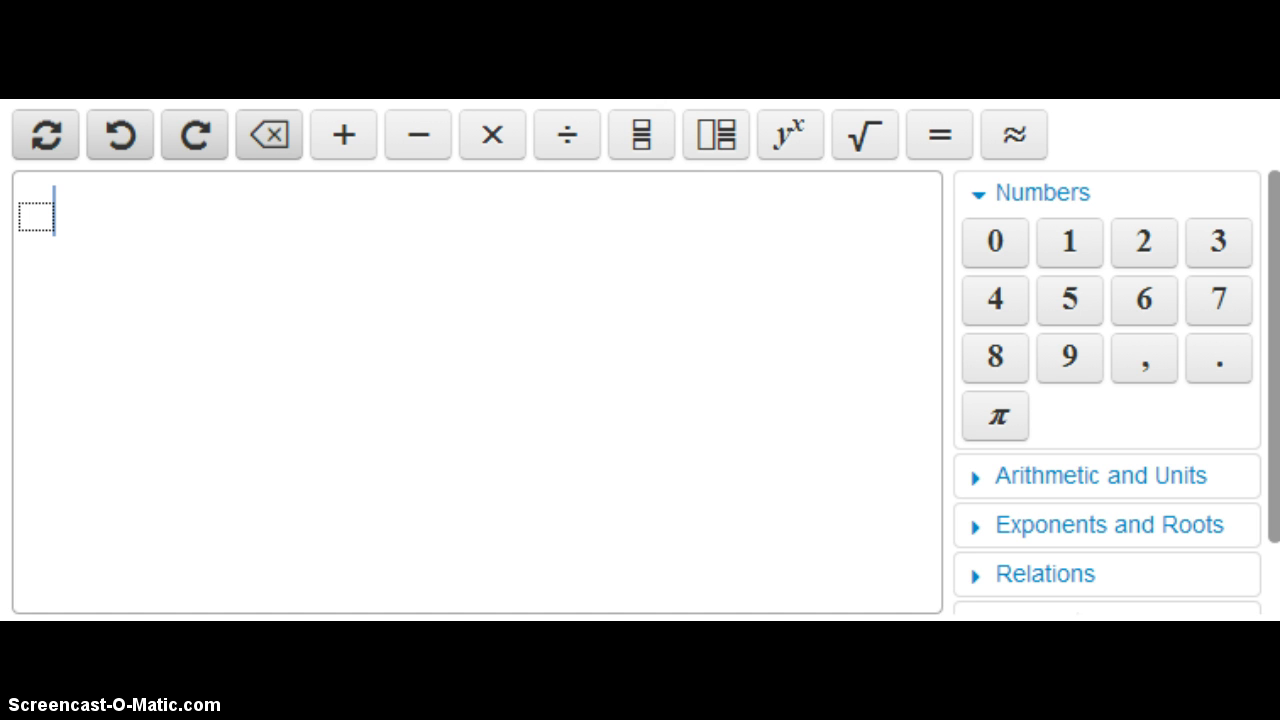
{"action": "left_click", "coordinate": [997, 415]}
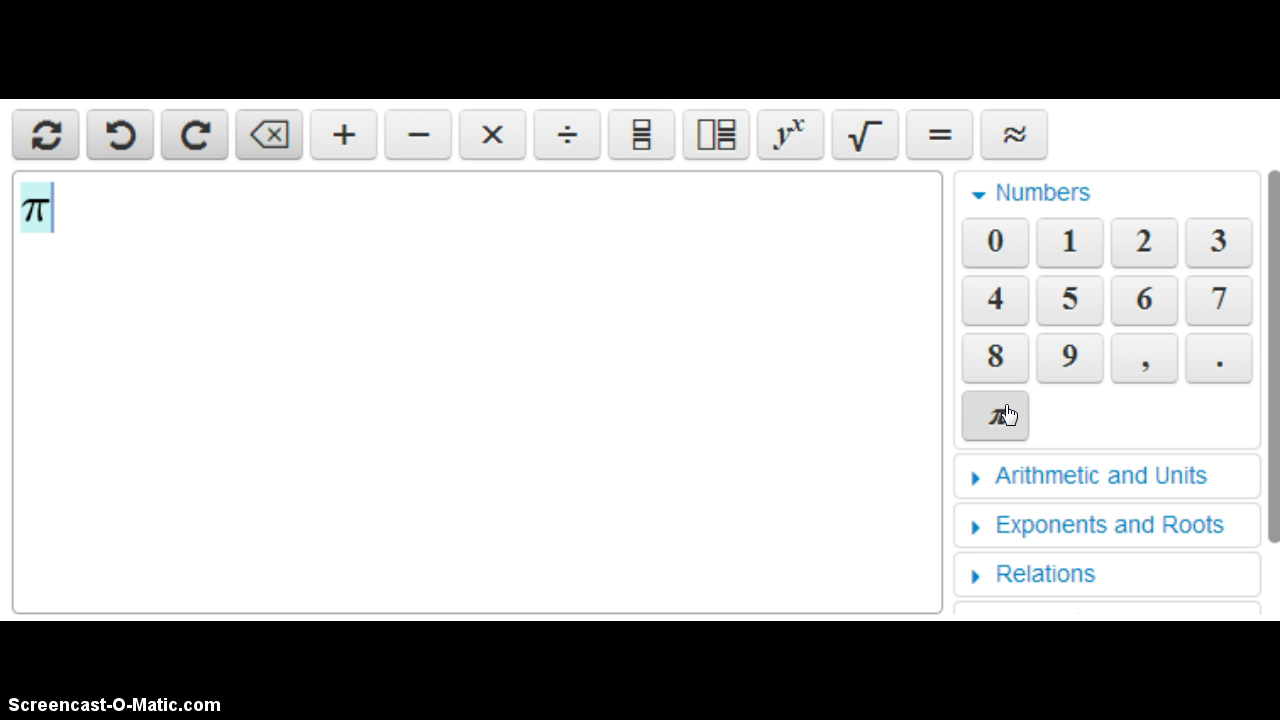
{"action": "key", "text": "BackSpace"}
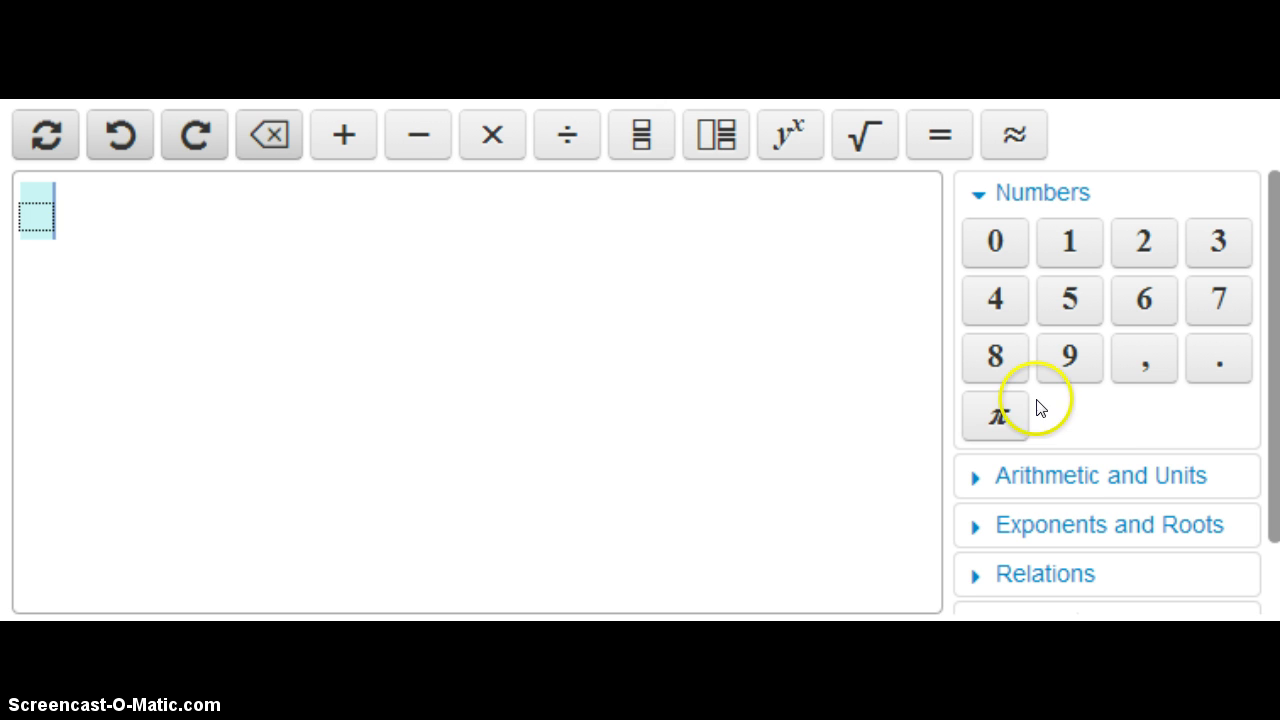
Examine the arithmetic and units symbols, including the negative sign, times dot, division slash and percent sign.
{"action": "left_click", "coordinate": [1086, 476]}
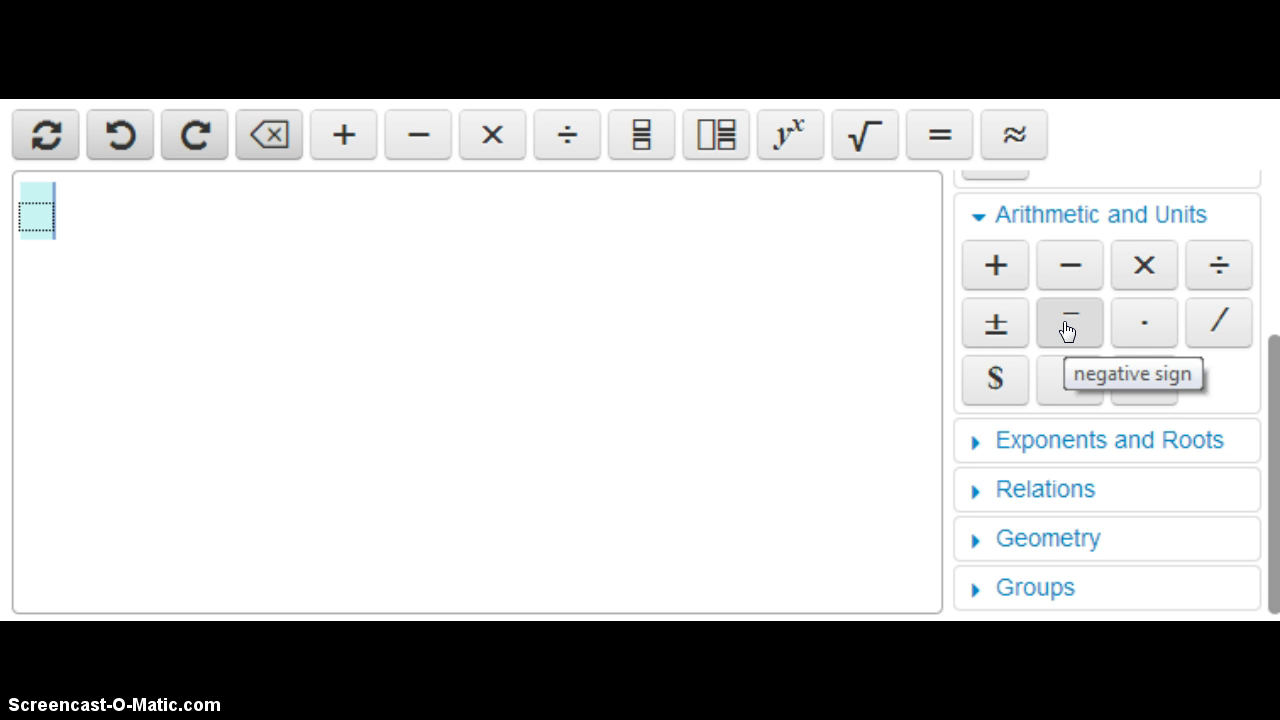
{"action": "left_click", "coordinate": [1149, 336]}
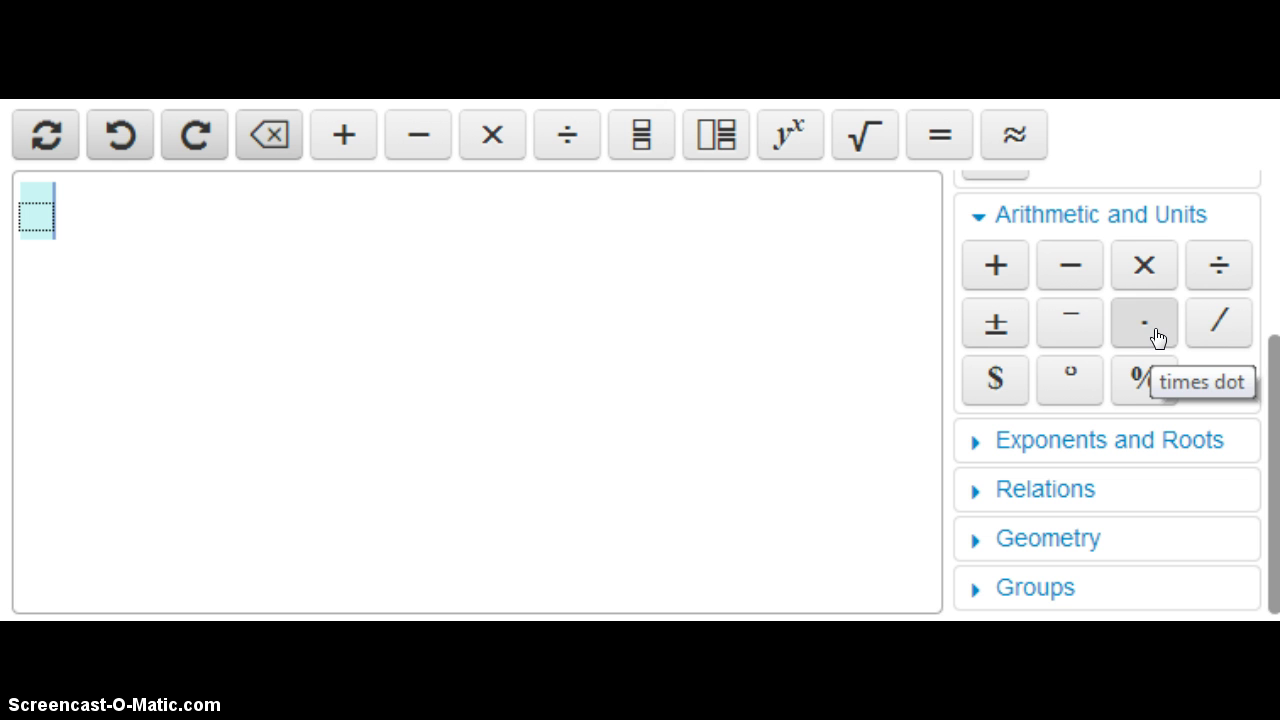
{"action": "left_click", "coordinate": [1212, 324]}
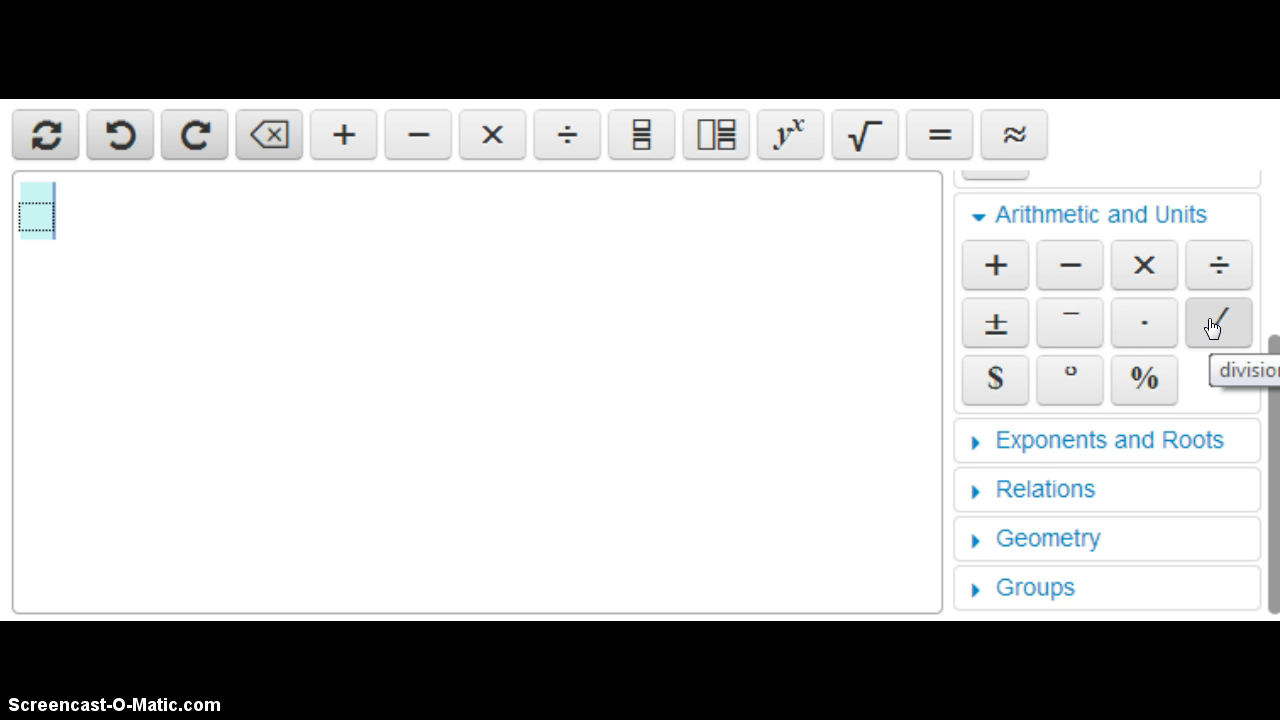
{"action": "left_click", "coordinate": [993, 380]}
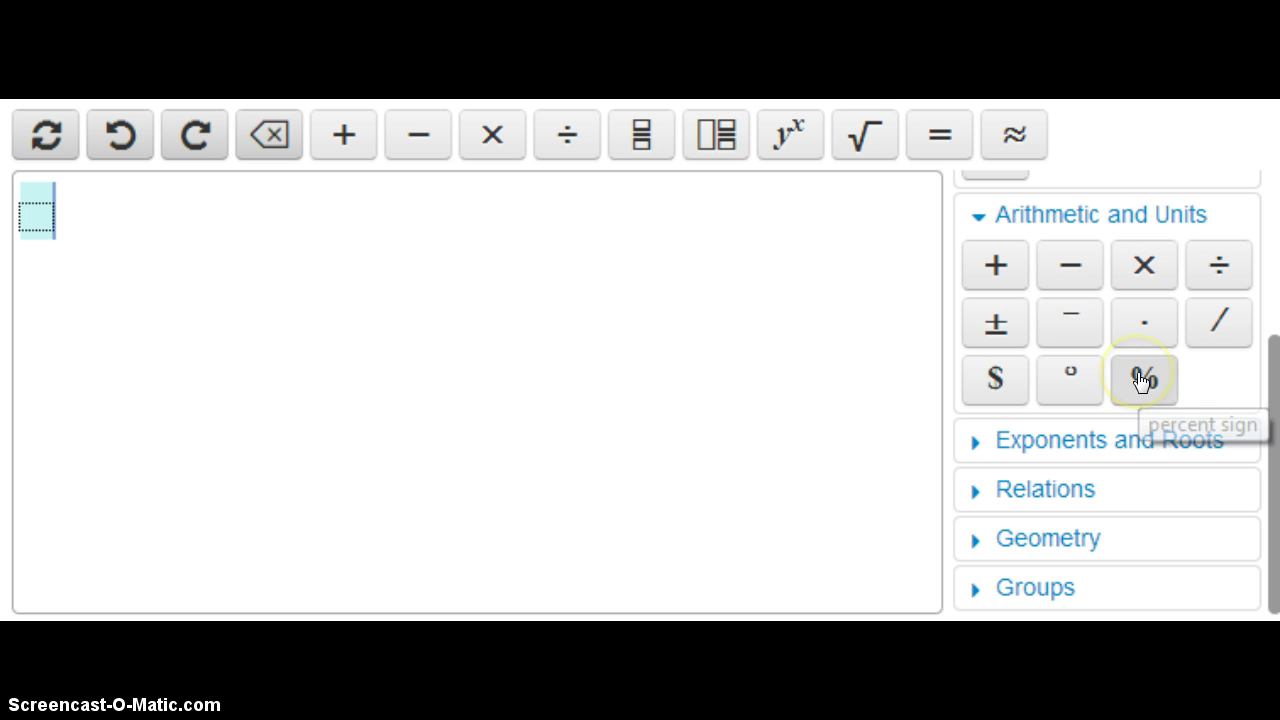
{"action": "left_click", "coordinate": [988, 215]}
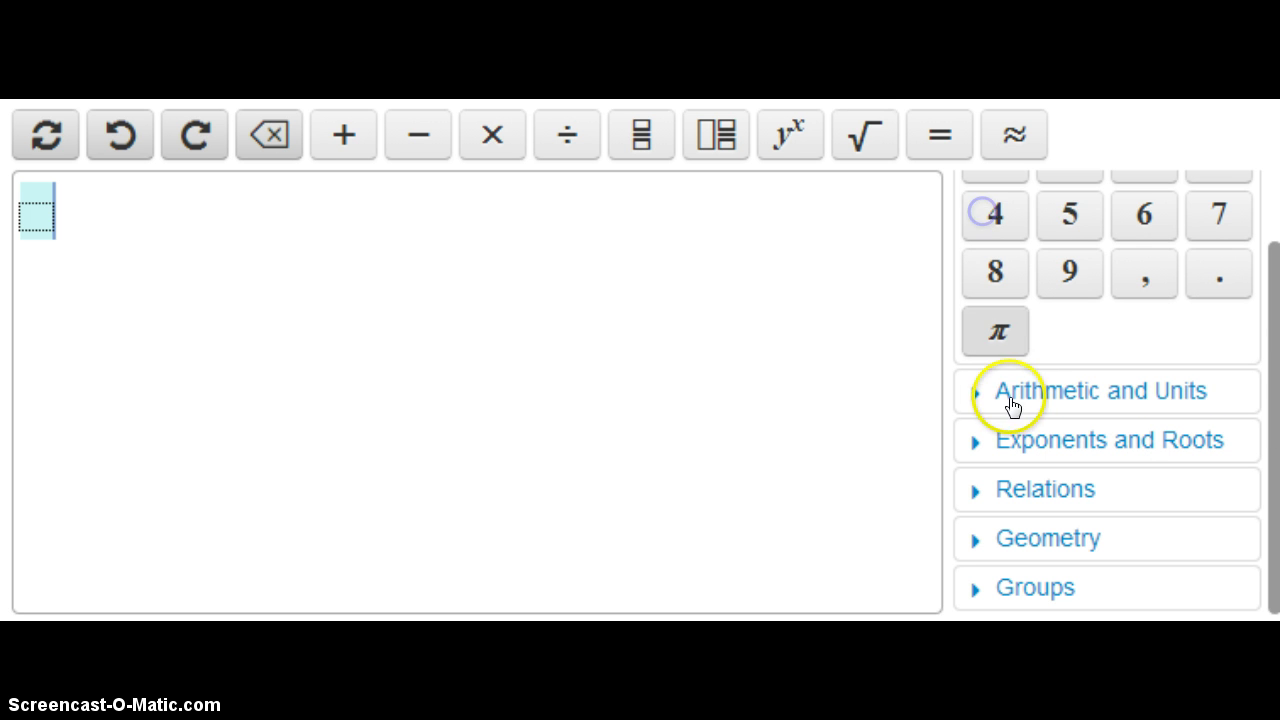
Insert a cube root containing 8 from the exponent and root templates, then clear it from the equation.
{"action": "left_click", "coordinate": [979, 437]}
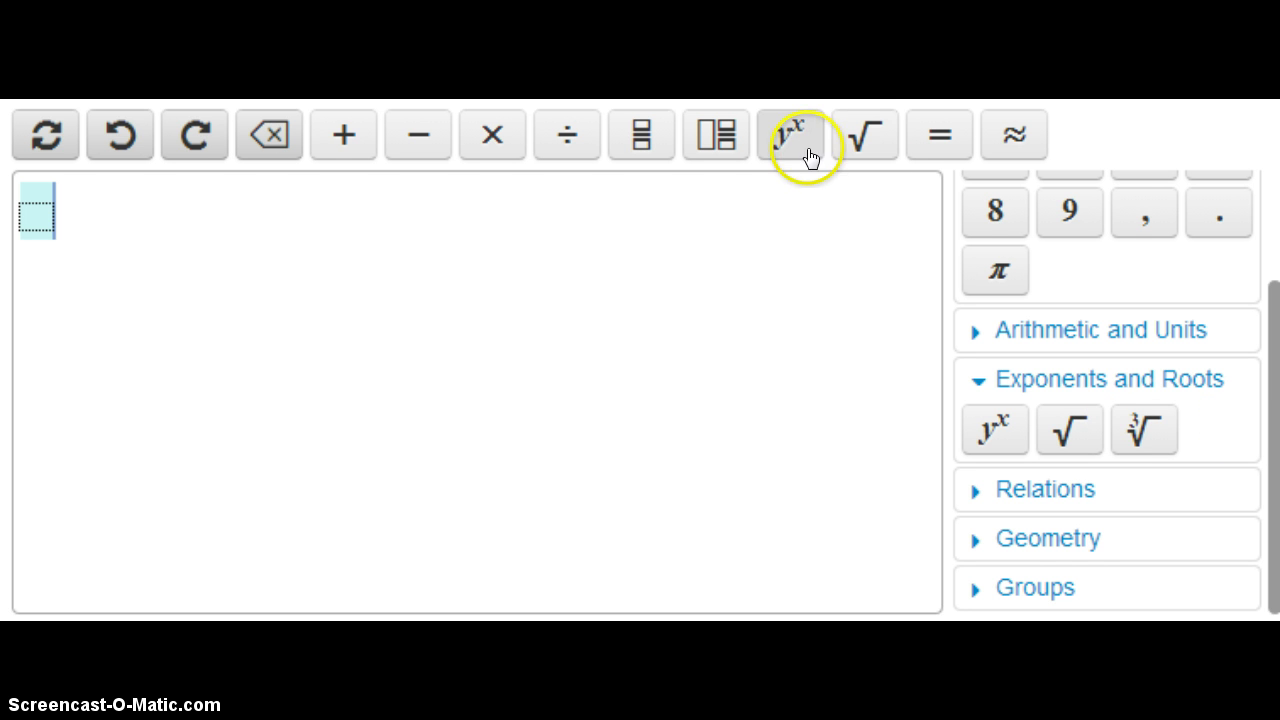
{"action": "left_click", "coordinate": [1144, 432]}
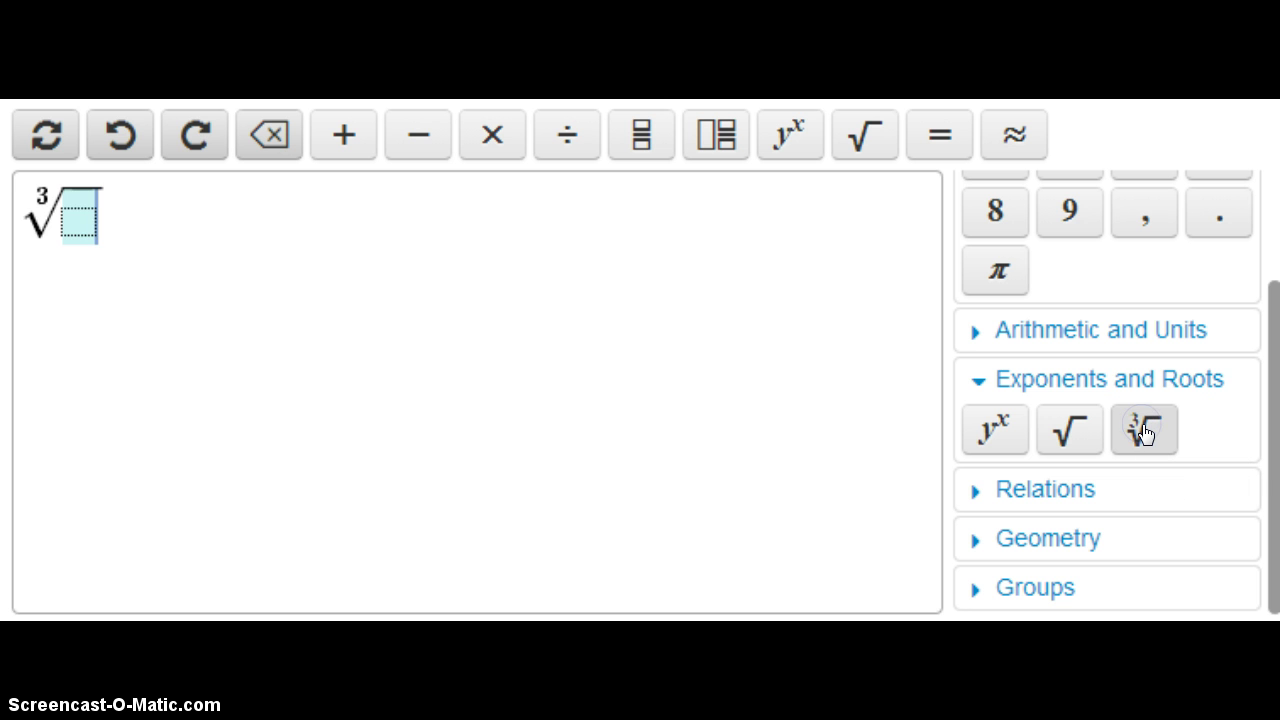
{"action": "type", "text": "8"}
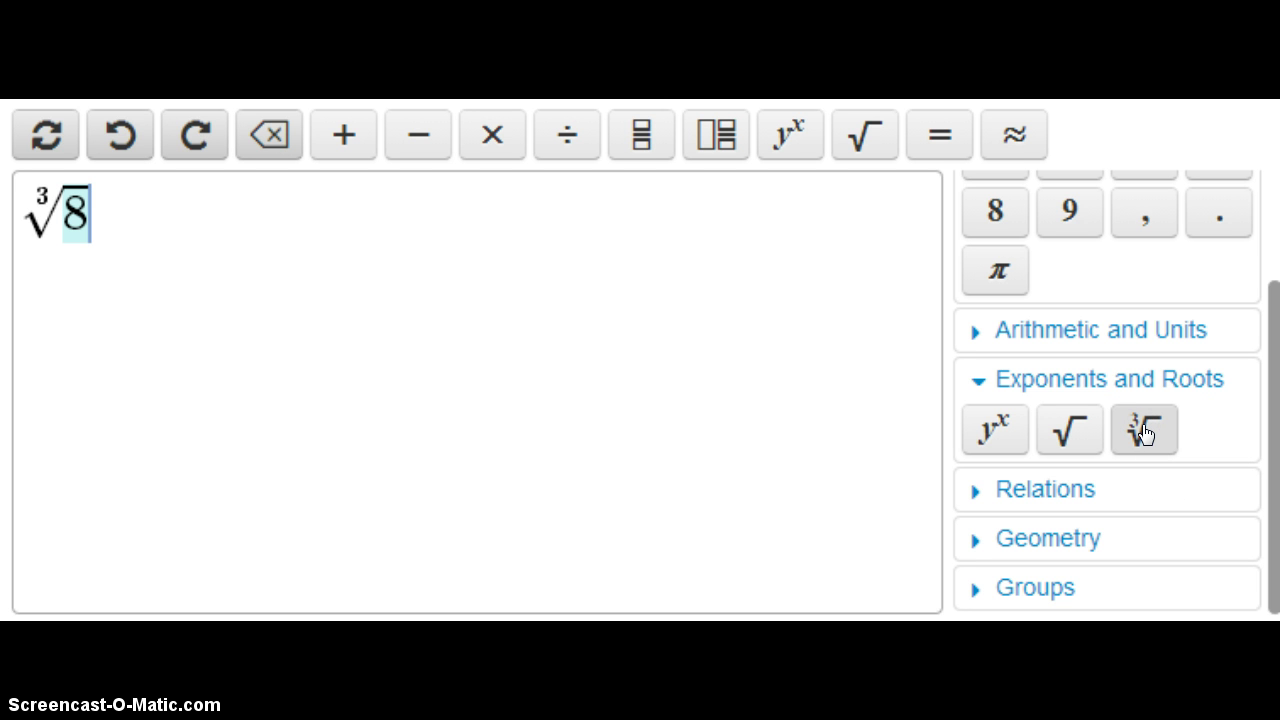
{"action": "key", "text": "BackSpace"}
{"action": "key", "text": "BackSpace"}
{"action": "key", "text": "BackSpace"}
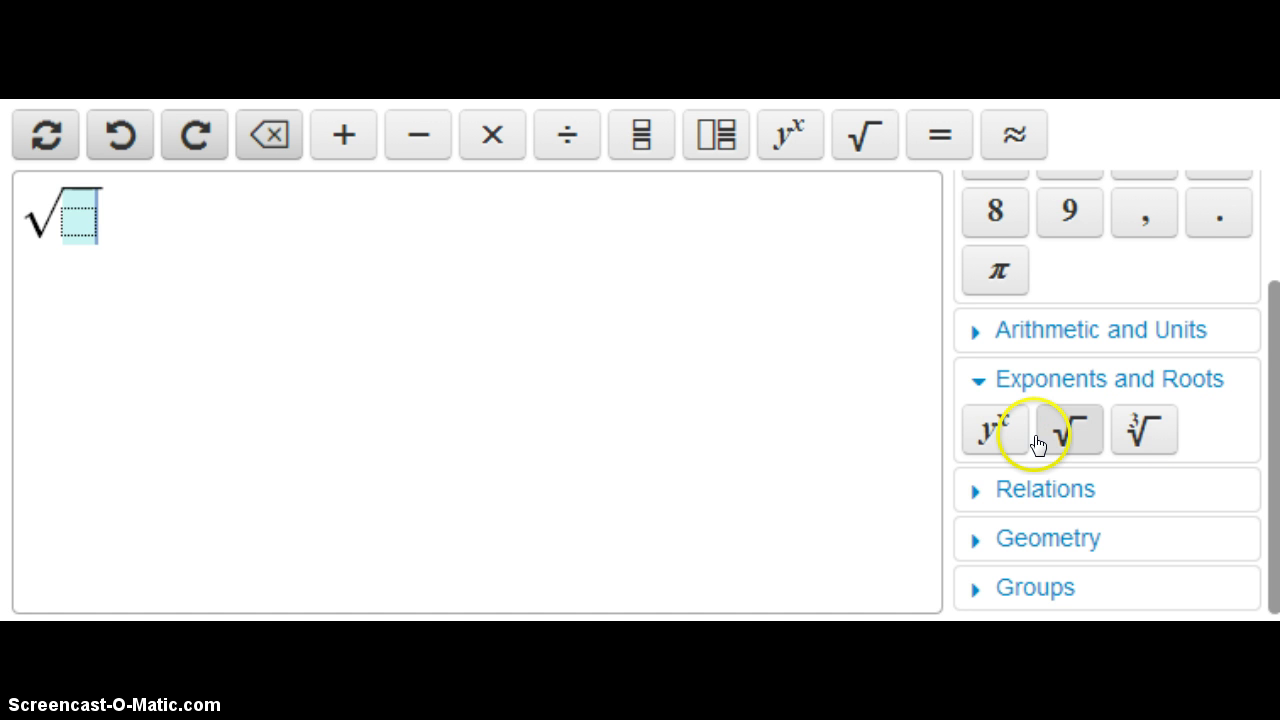
Examine the relation symbols, including the approximate, inequality and congruence signs with their negated forms.
{"action": "left_click", "coordinate": [986, 491]}
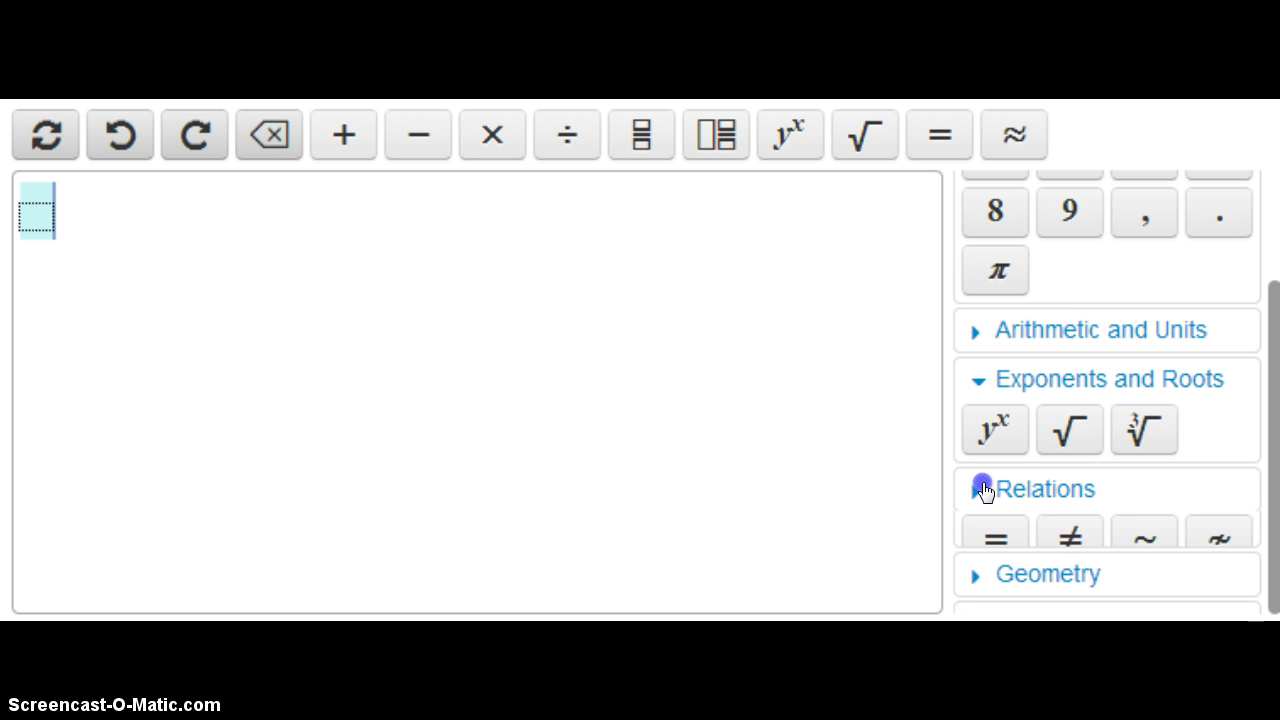
{"action": "left_click", "coordinate": [986, 491]}
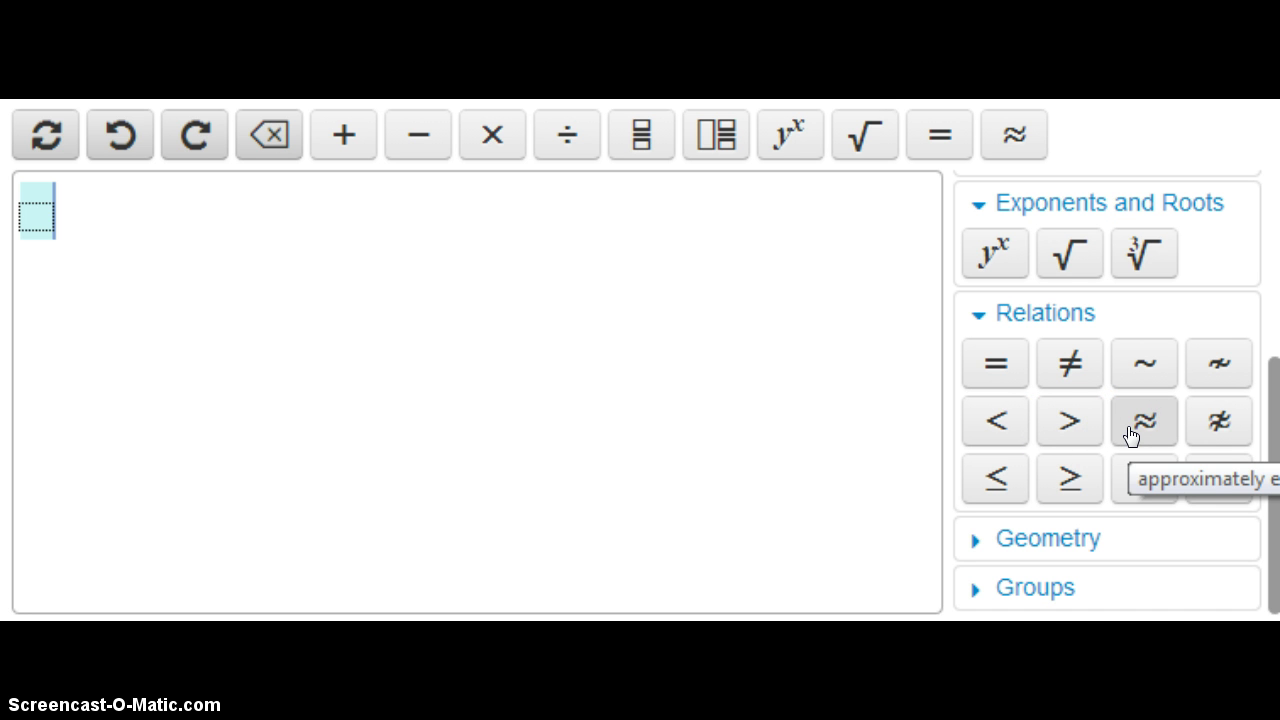
{"action": "left_click", "coordinate": [1212, 424]}
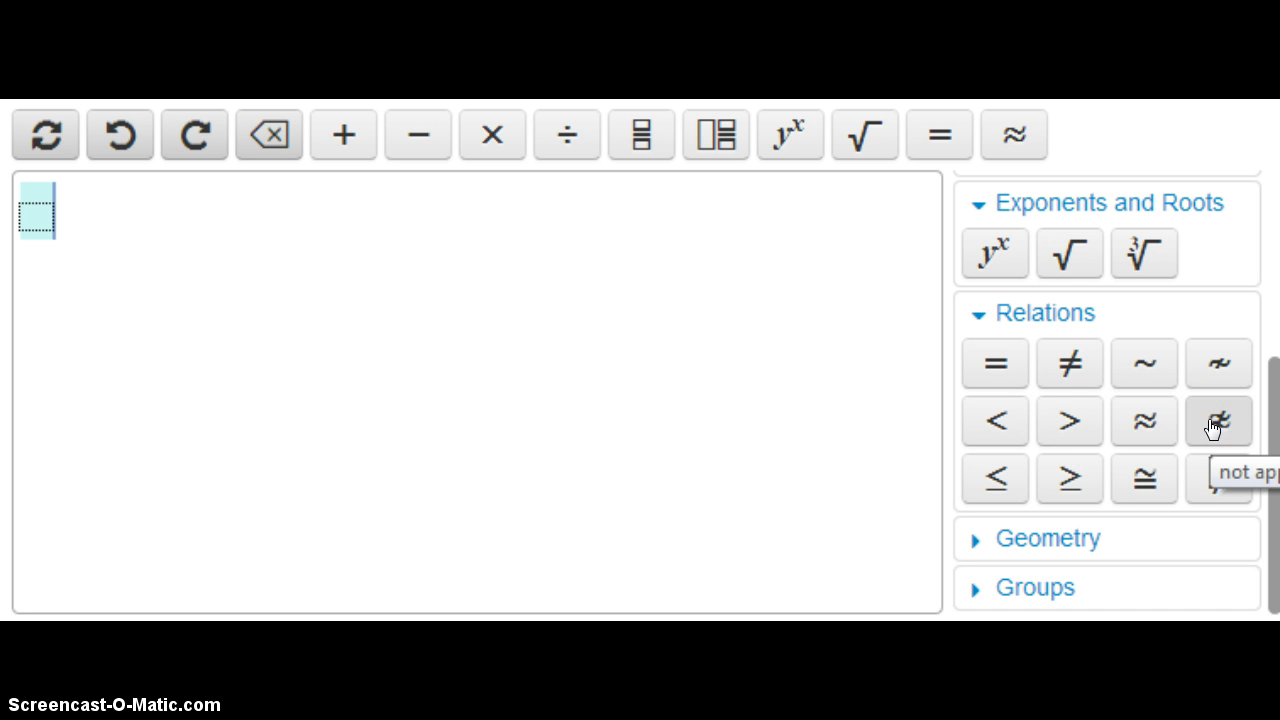
{"action": "left_click", "coordinate": [998, 484]}
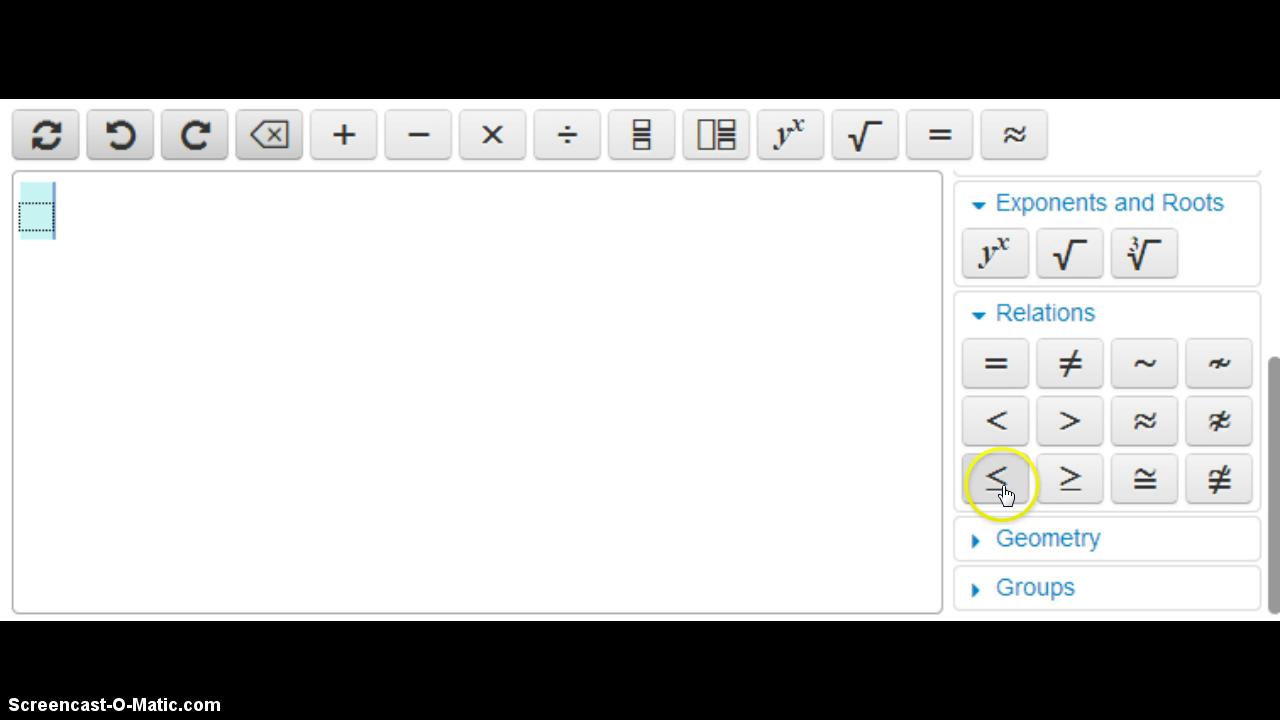
{"action": "left_click", "coordinate": [1068, 486]}
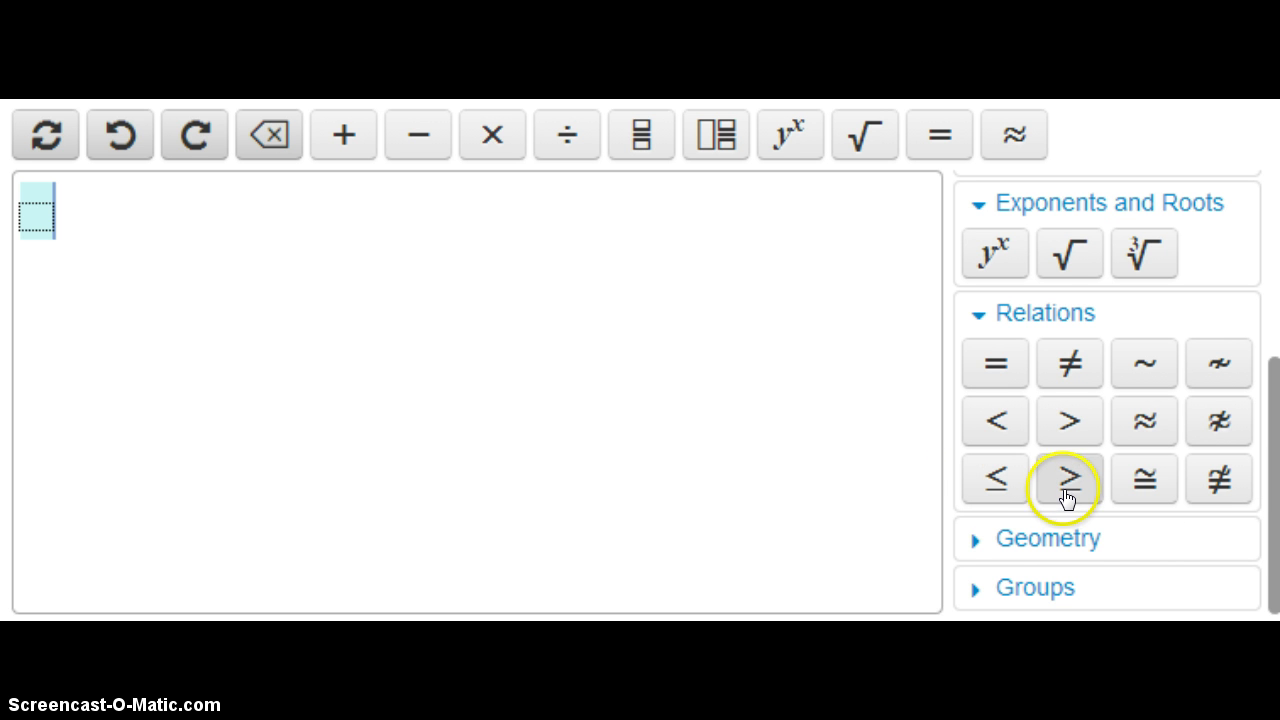
{"action": "left_click", "coordinate": [1143, 486]}
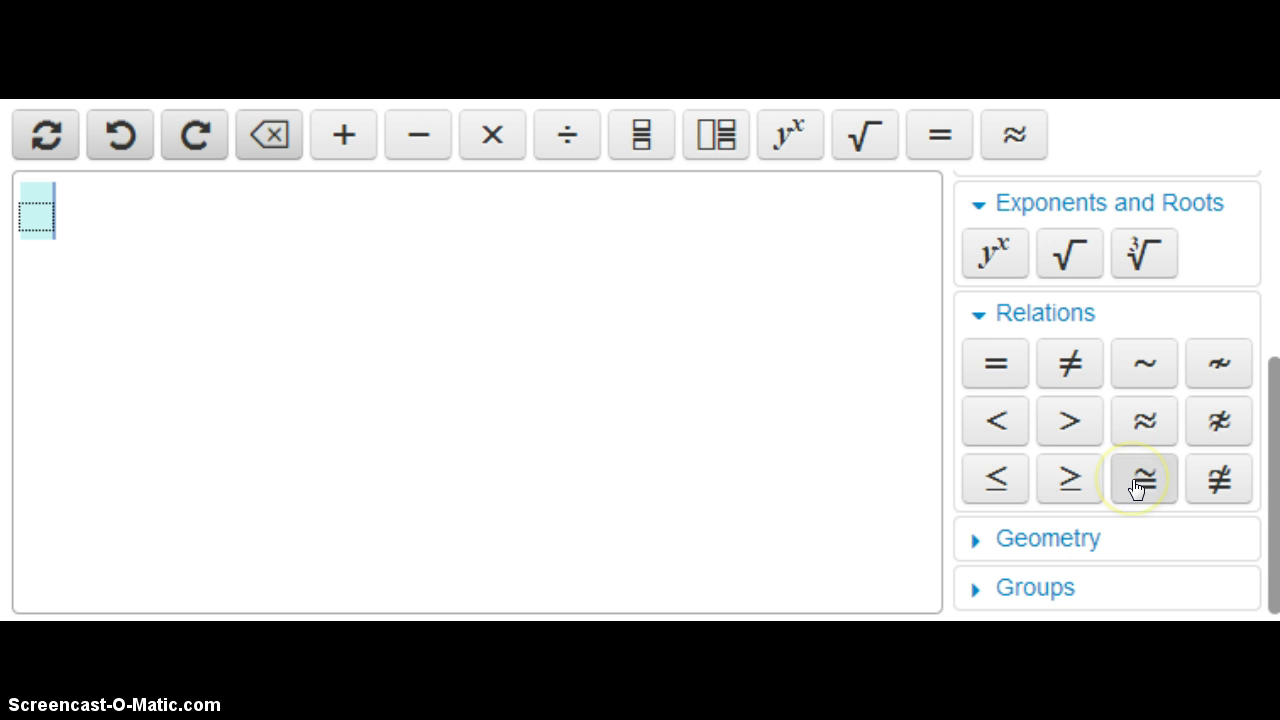
{"action": "left_click", "coordinate": [1242, 490]}
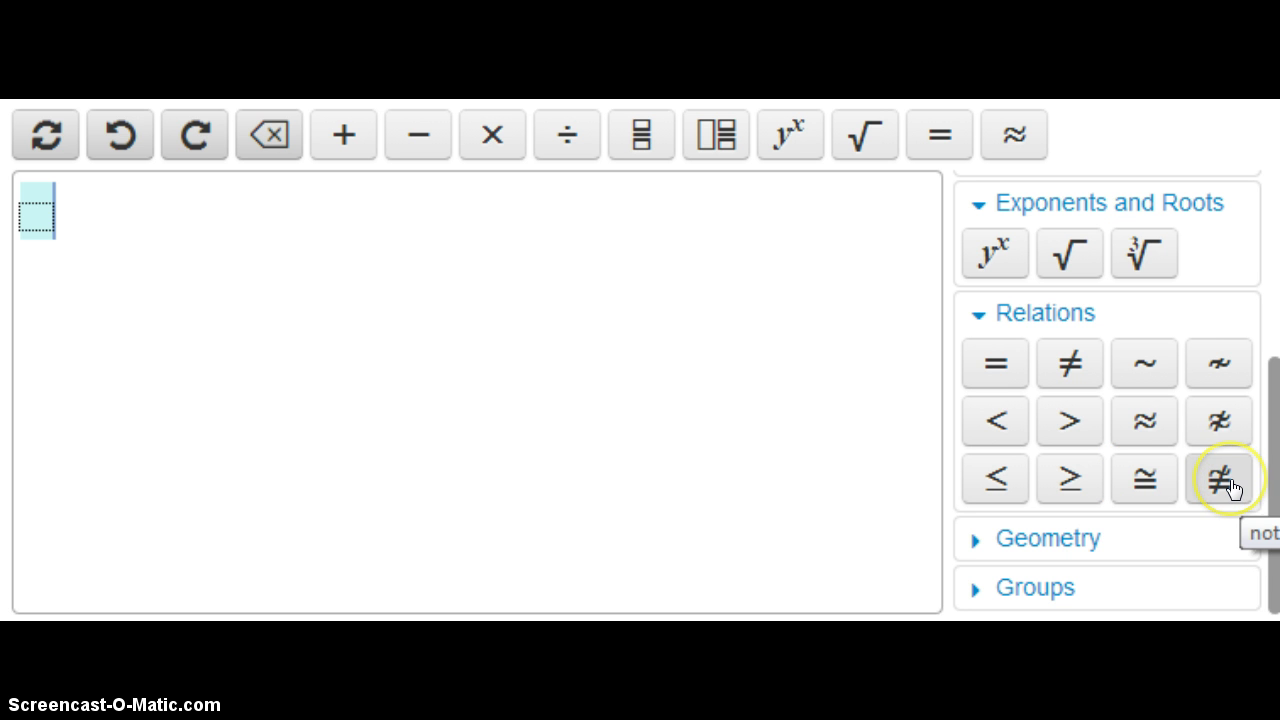
{"action": "left_click", "coordinate": [975, 313]}
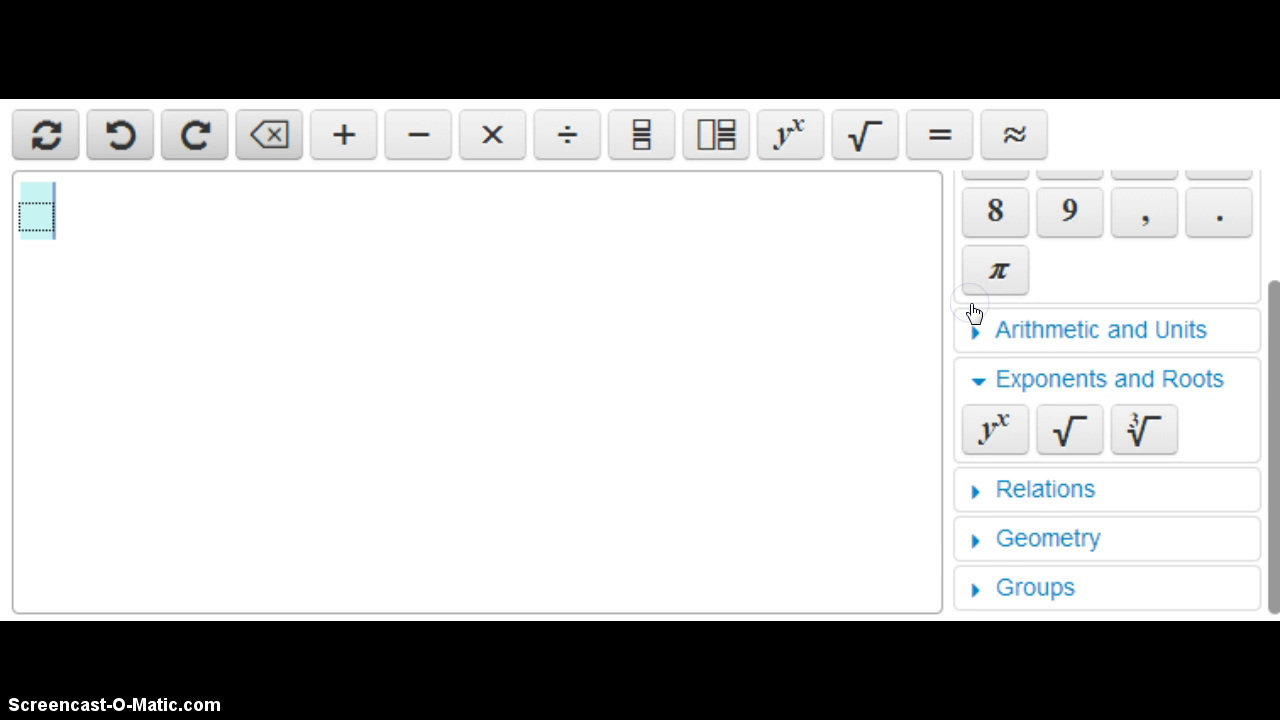
Insert the measure-of-angle symbol from the geometry symbols into the empty equation.
{"action": "left_click", "coordinate": [970, 540]}
{"action": "scroll", "coordinate": [970, 543], "scroll_direction": "down", "scroll_amount": 3}
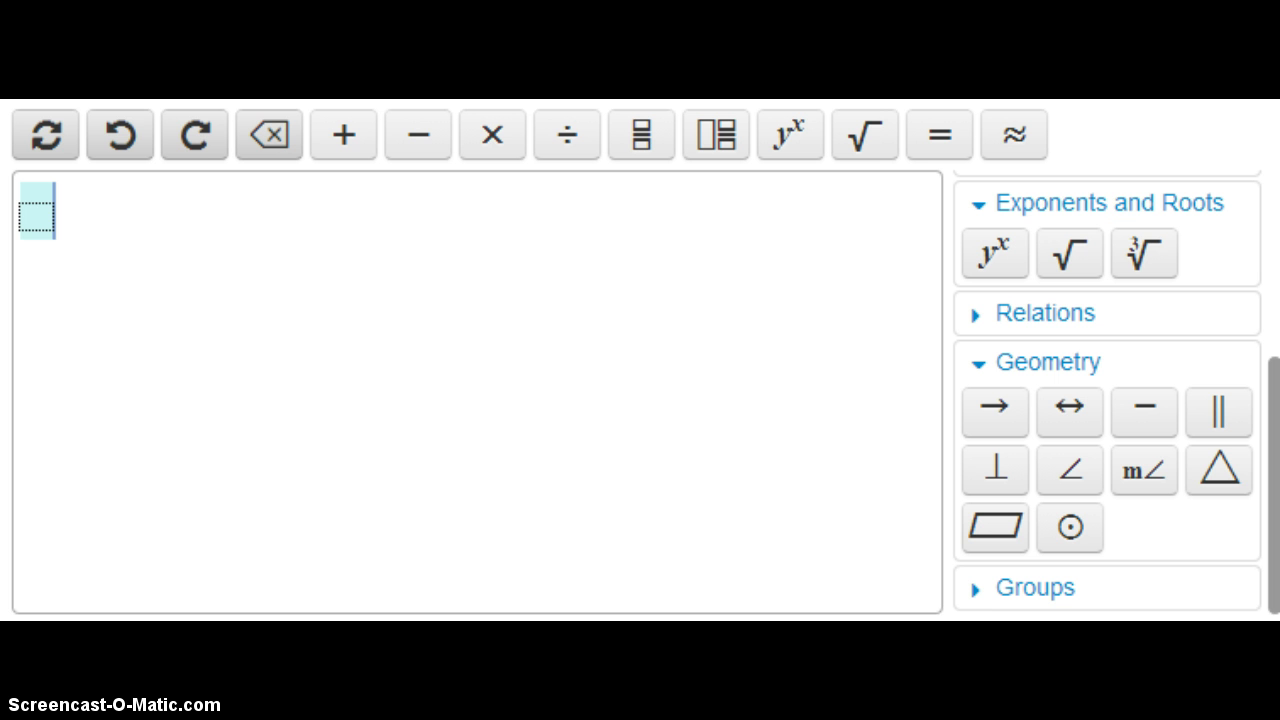
{"action": "left_click", "coordinate": [1145, 480]}
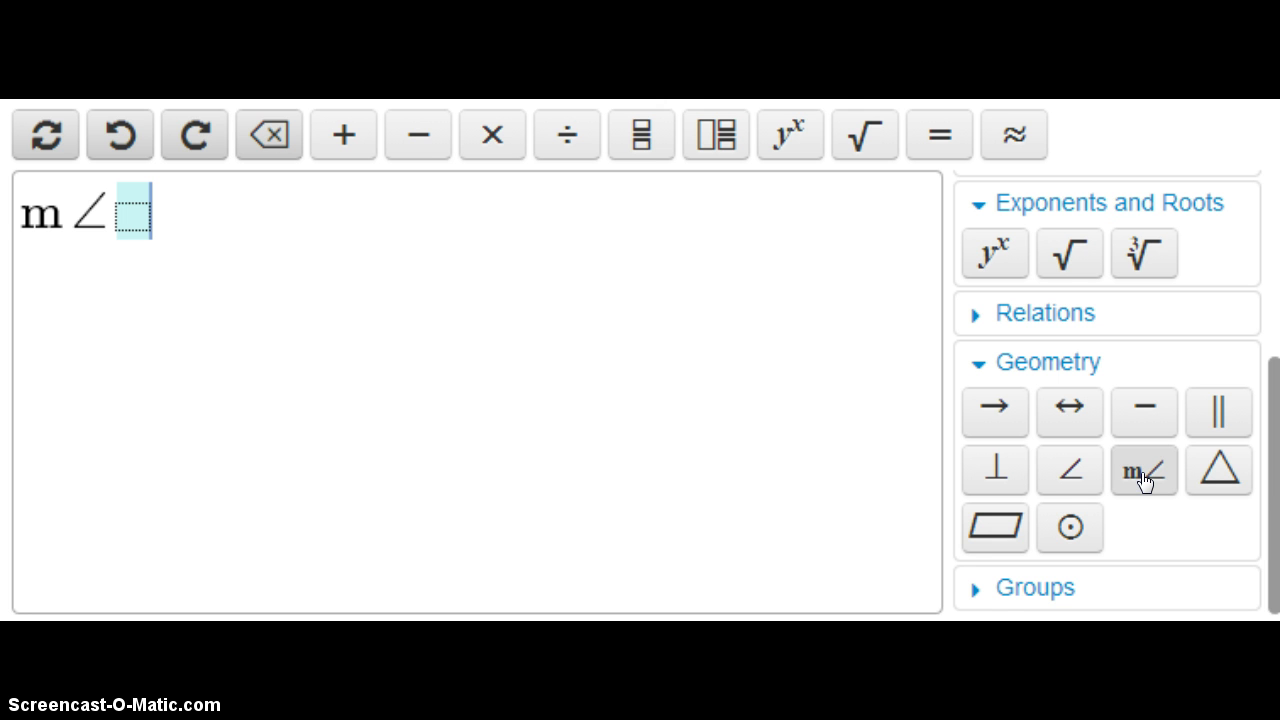
Examine the grouping symbols, starting with parentheses and brackets.
{"action": "left_click", "coordinate": [988, 587]}
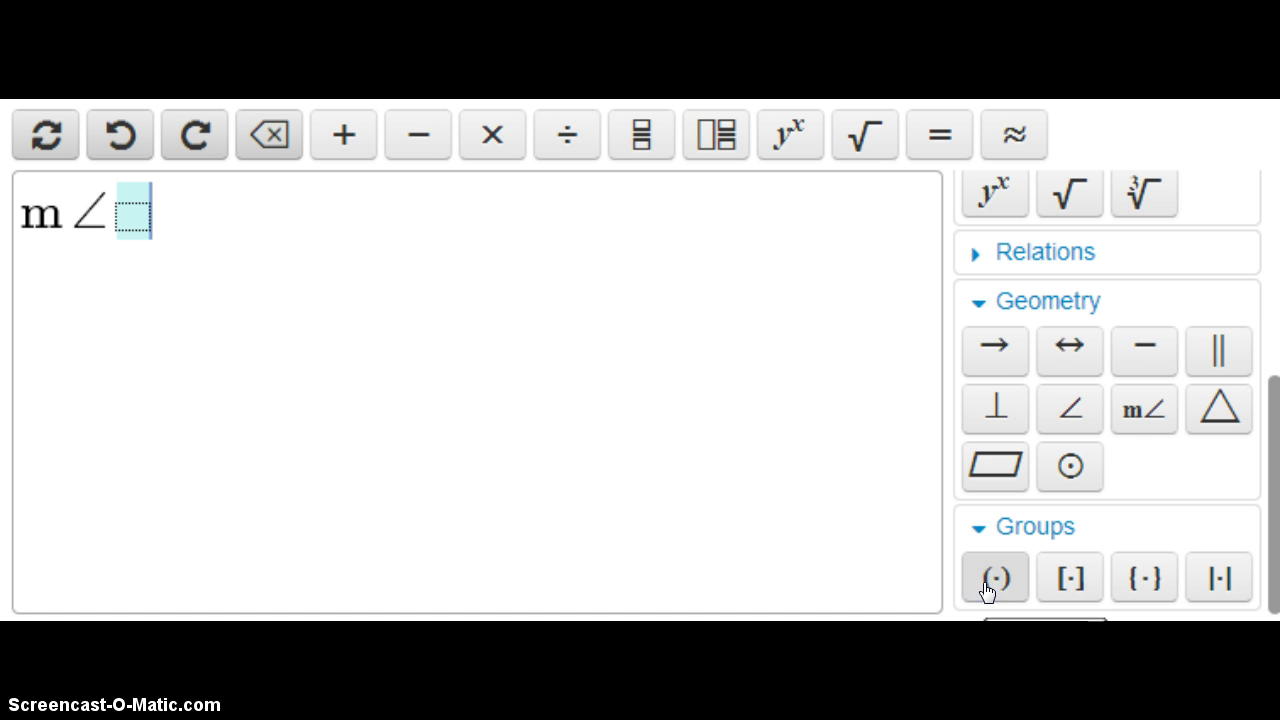
{"action": "left_click", "coordinate": [1065, 578]}
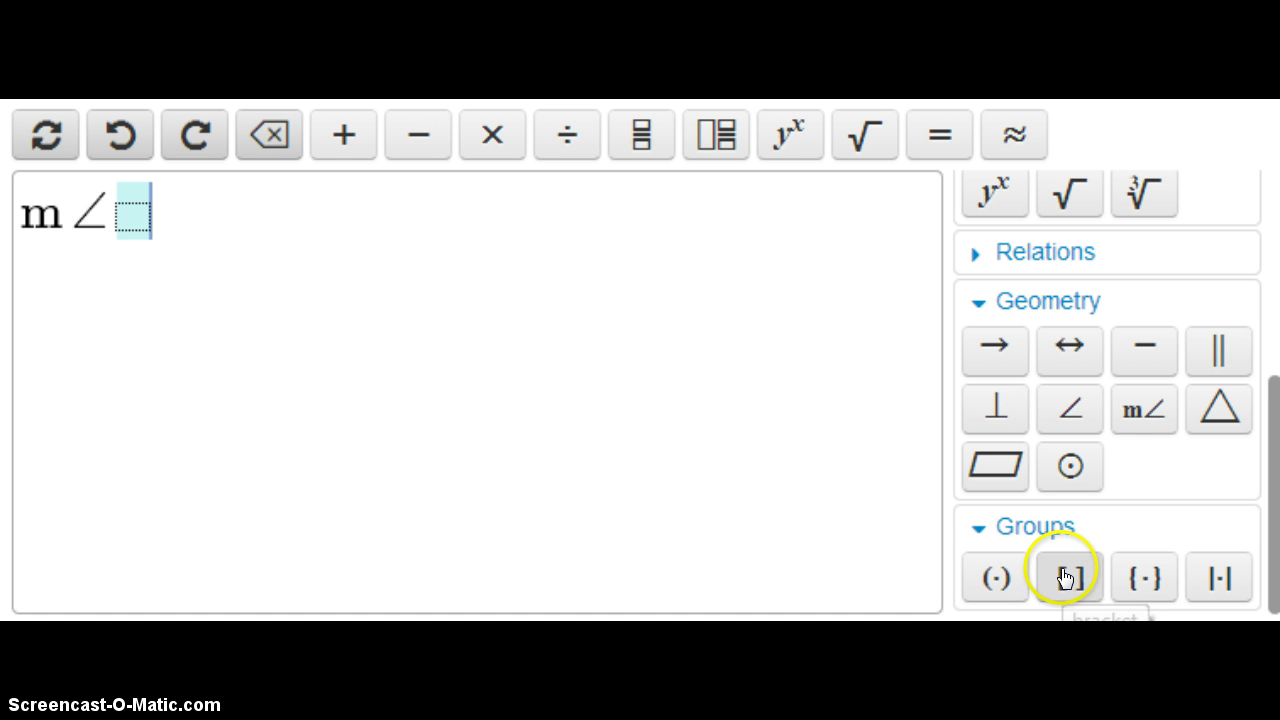